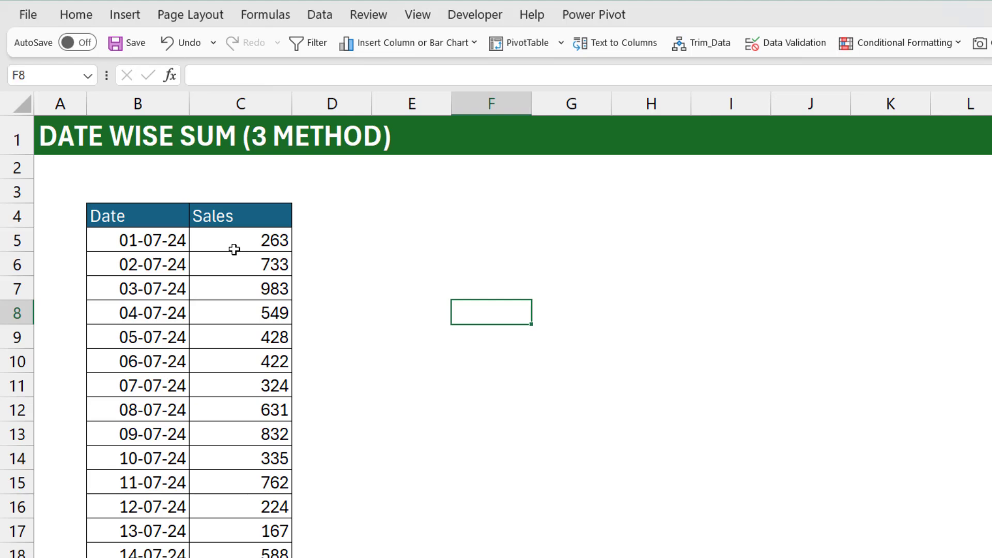
pyautogui.moveTo(151, 212); pyautogui.dragTo(134, 483)
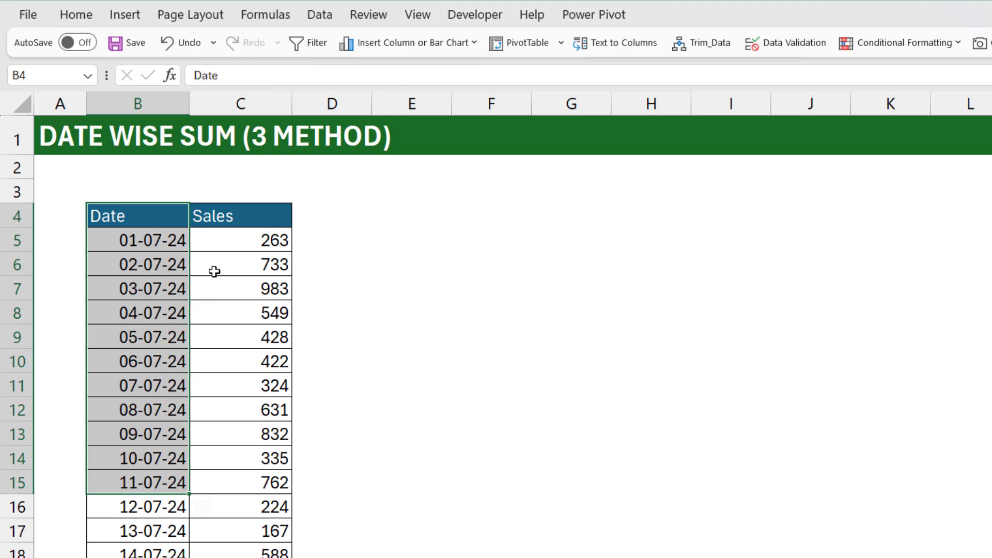
pyautogui.moveTo(274, 222); pyautogui.dragTo(243, 468)
pyautogui.click(412, 265)
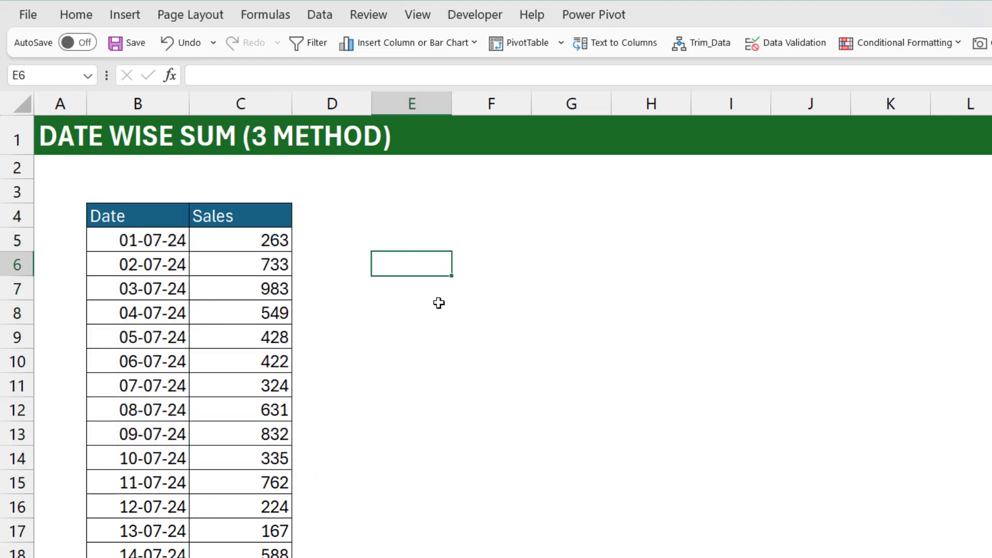
# Enter the date 04-07-24 in cell F4 as the lookup date.
pyautogui.click(468, 236)
pyautogui.click(468, 214)
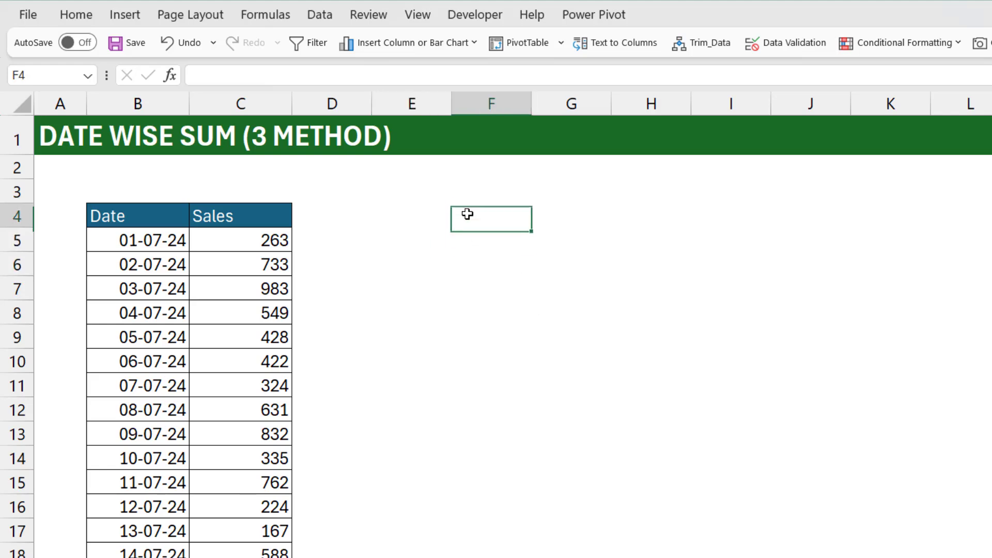
pyautogui.write('04')
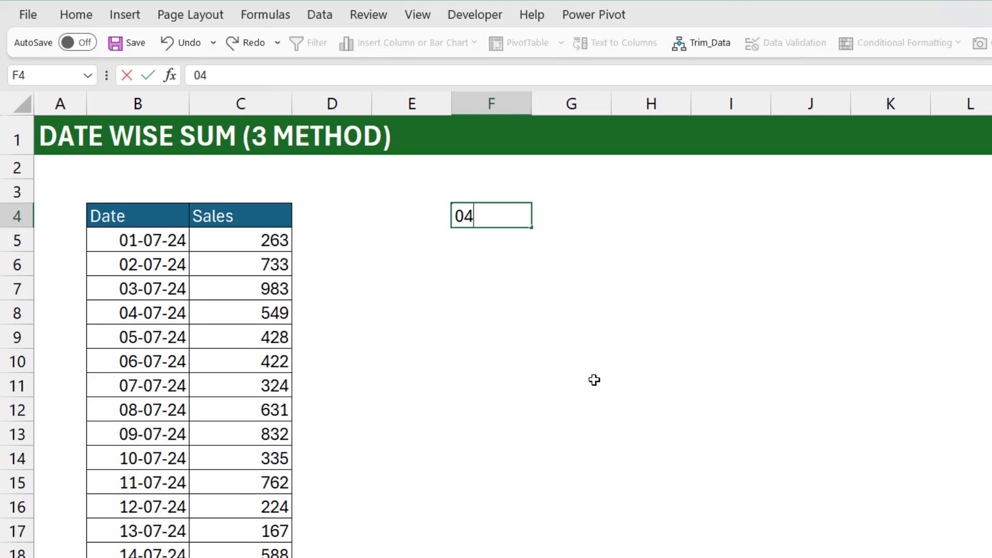
pyautogui.write('-07-24')
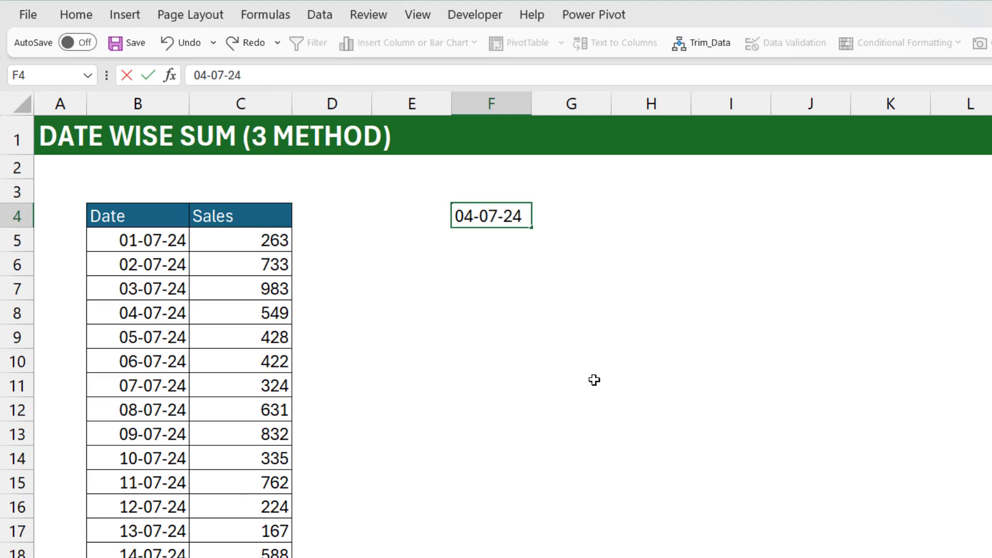
pyautogui.click(576, 219)
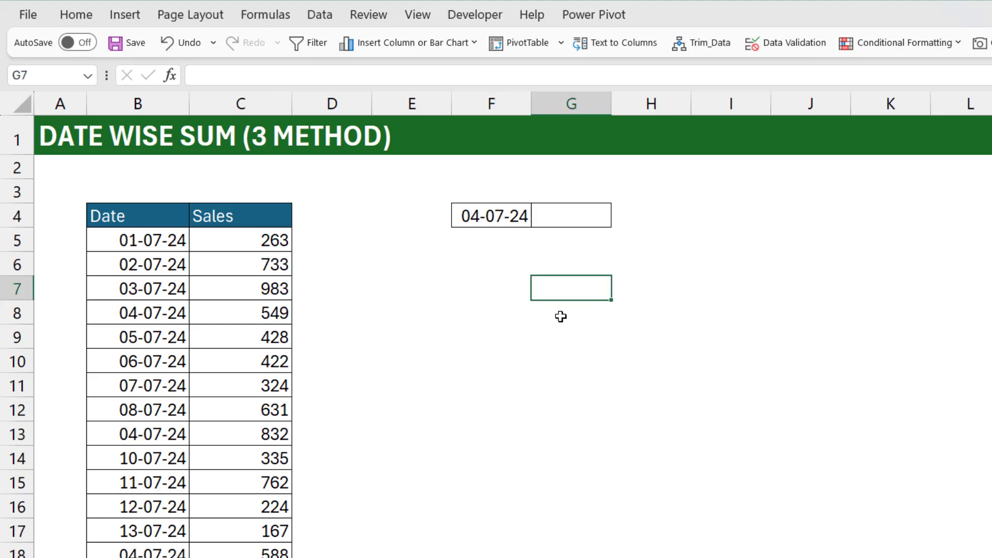
# Start a SUMIF formula in cell G4 with the dates B5:B134 as its range.
pyautogui.click(568, 210)
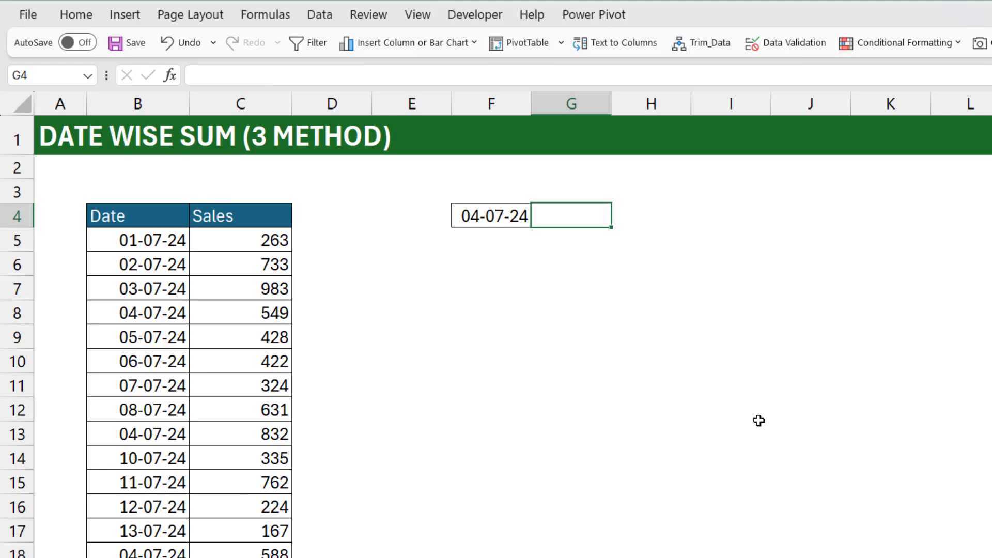
pyautogui.write('=')
pyautogui.press('Escape')
pyautogui.write('=')
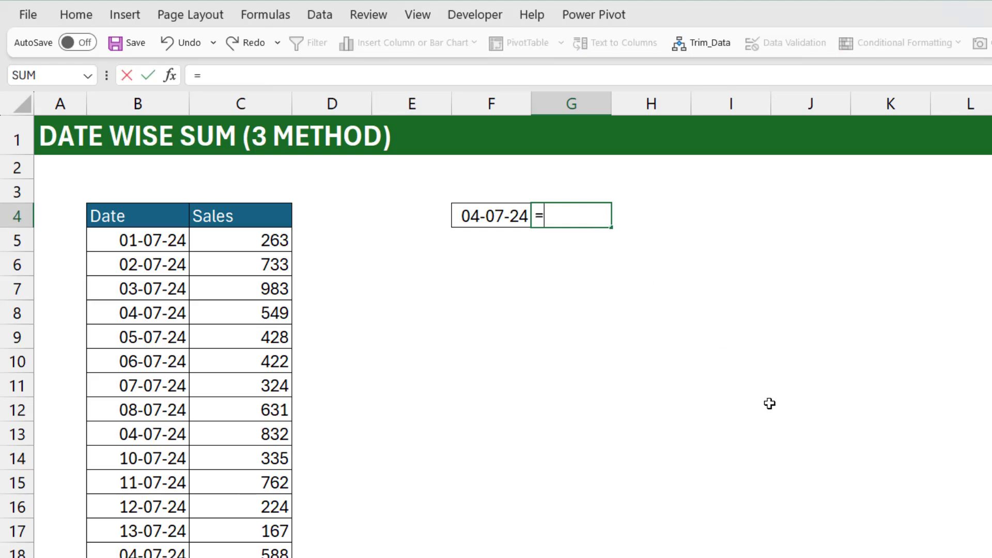
pyautogui.write('sumif')
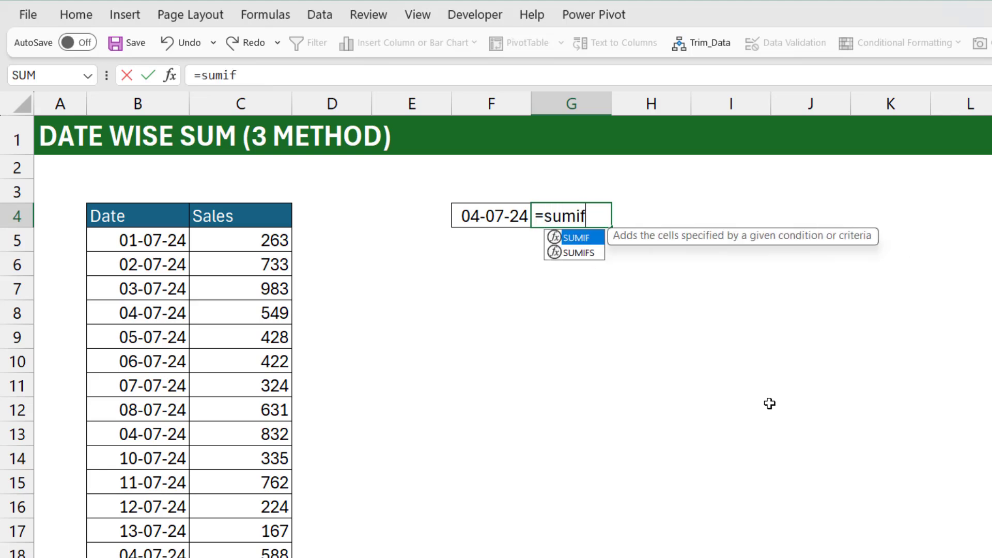
pyautogui.press('Tab')
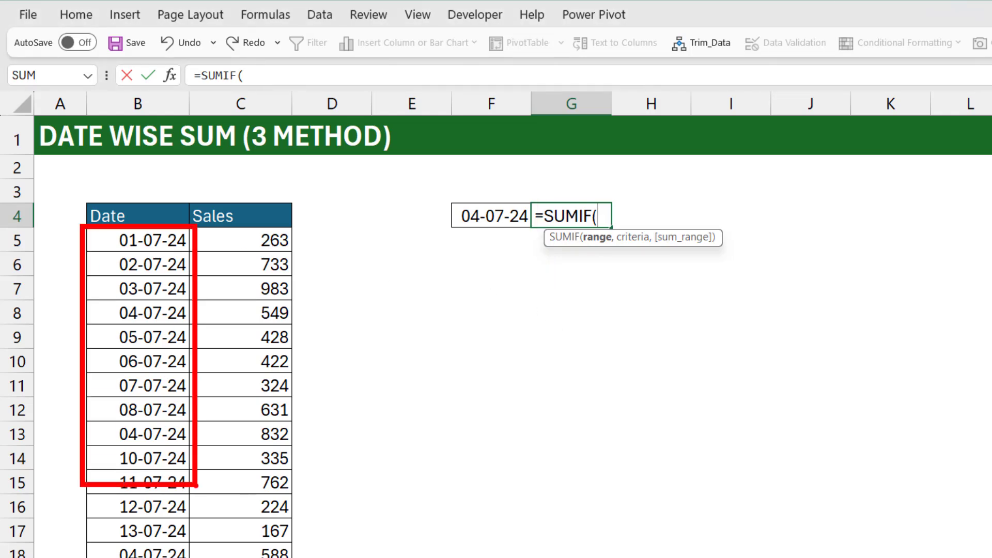
pyautogui.click(145, 238)
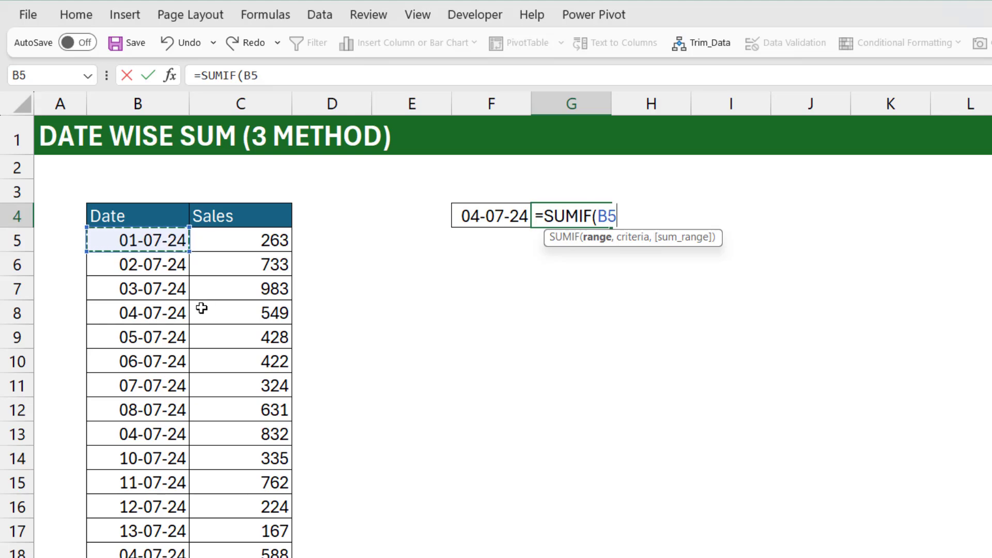
pyautogui.hotkey('ctrl', 'shift', 'Down')
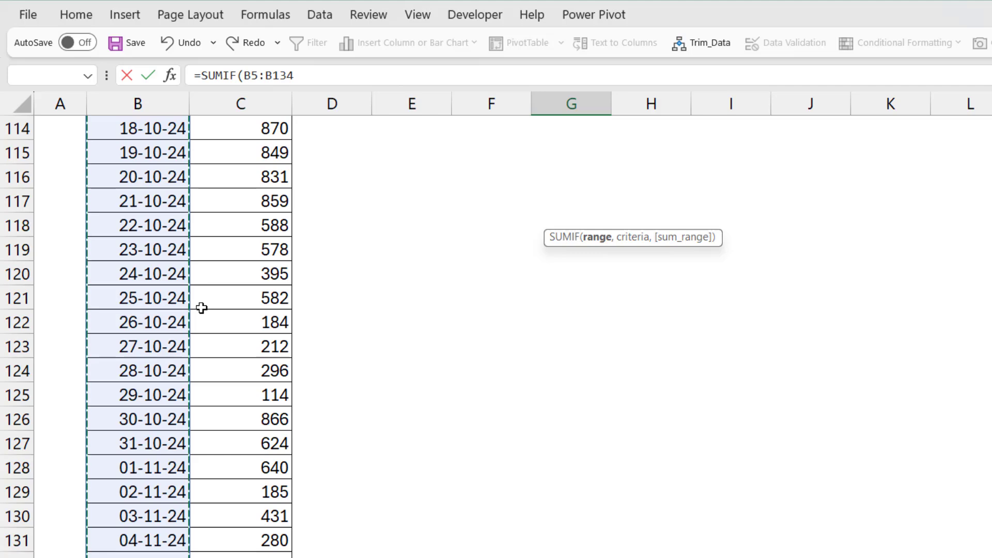
pyautogui.hotkey('ctrl', 'BackSpace')
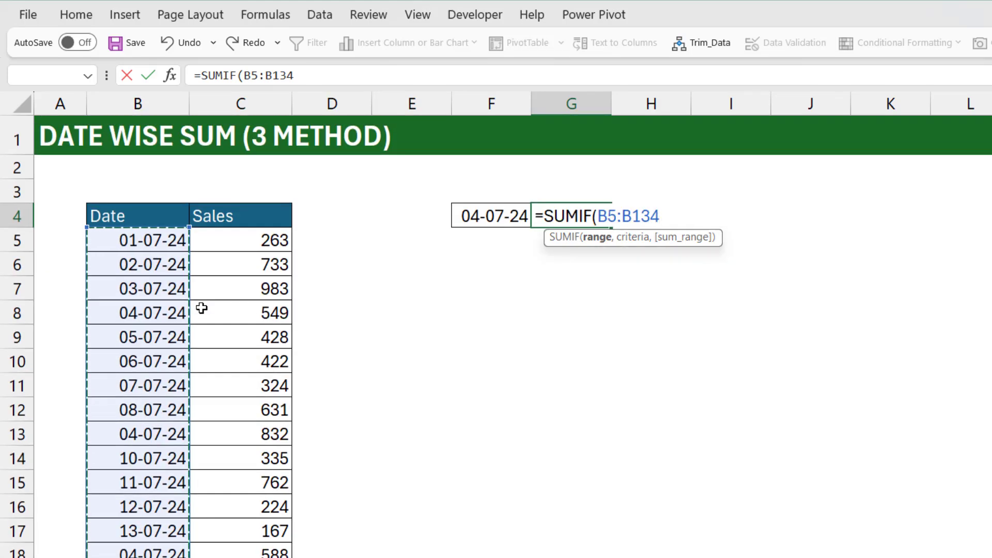
pyautogui.write(',')
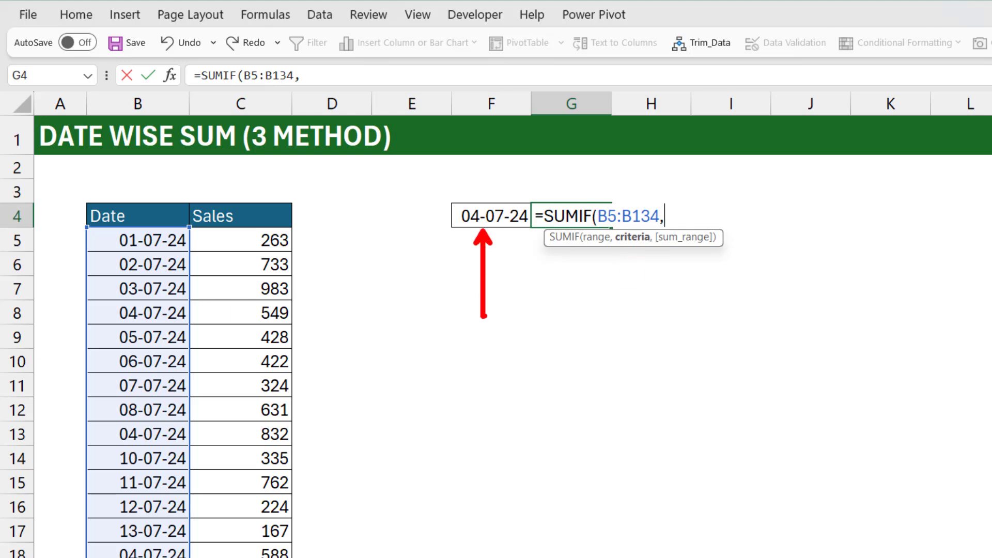
# Complete the SUMIF formula in G4 with F4 as the criteria and the sales C5:C134 as the sum range.
pyautogui.click(507, 218)
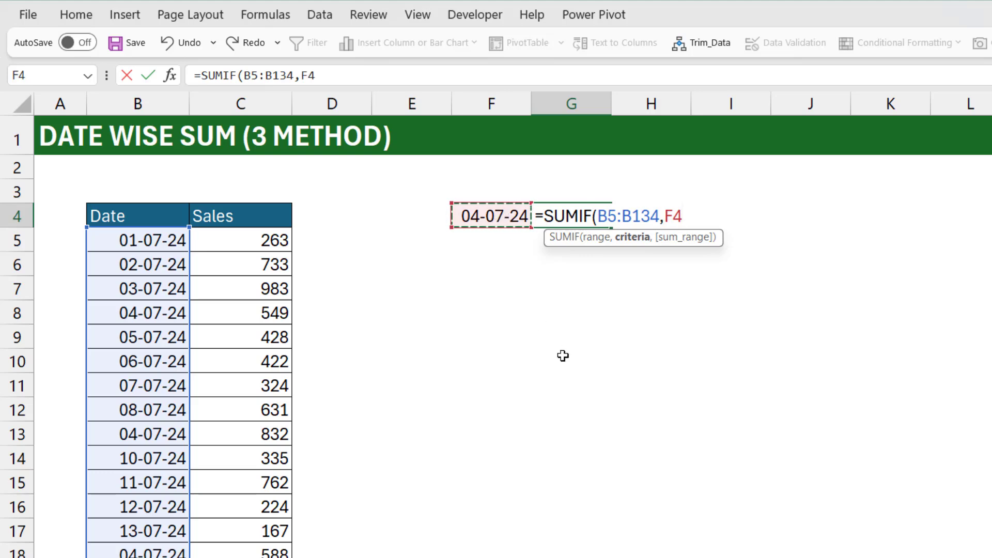
pyautogui.write(',')
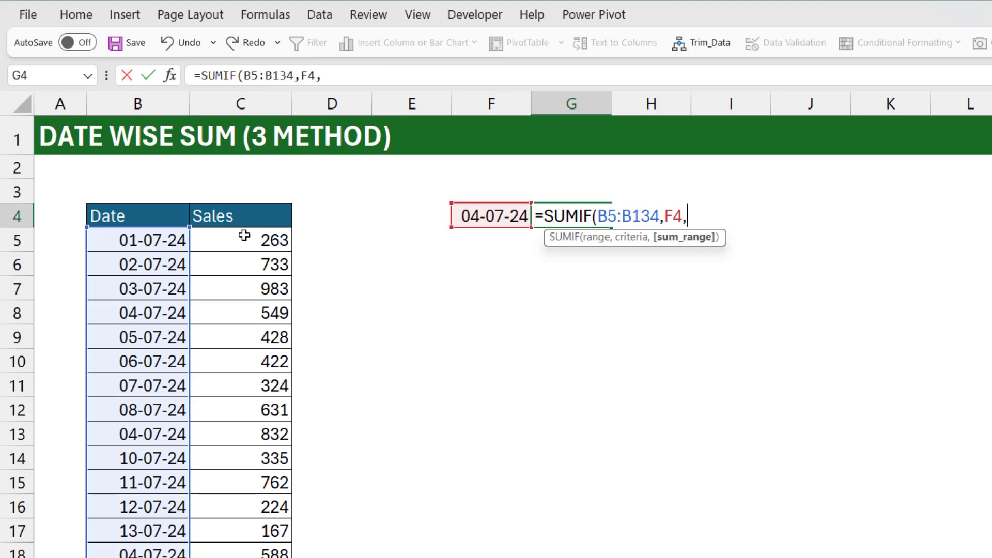
pyautogui.click(258, 241)
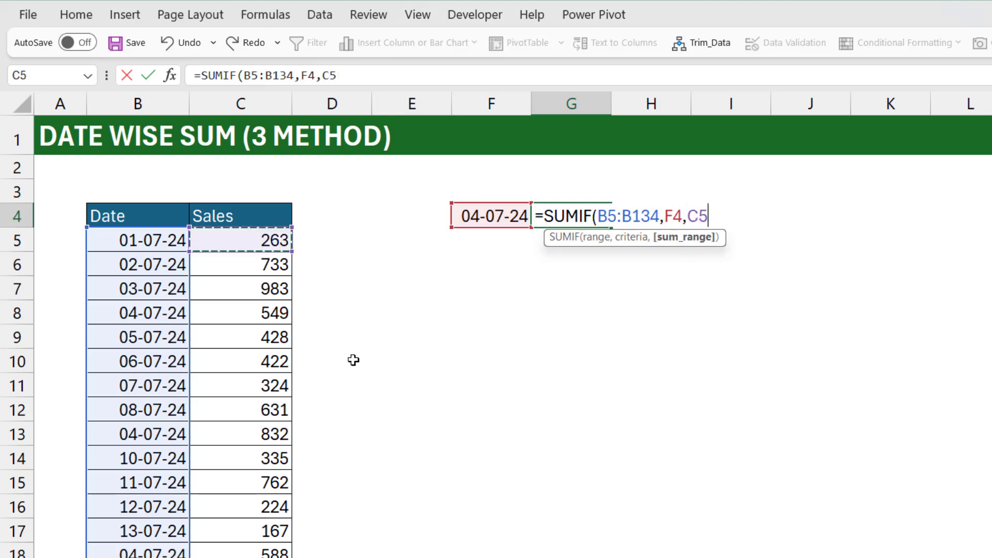
pyautogui.hotkey('ctrl', 'shift', 'Down')
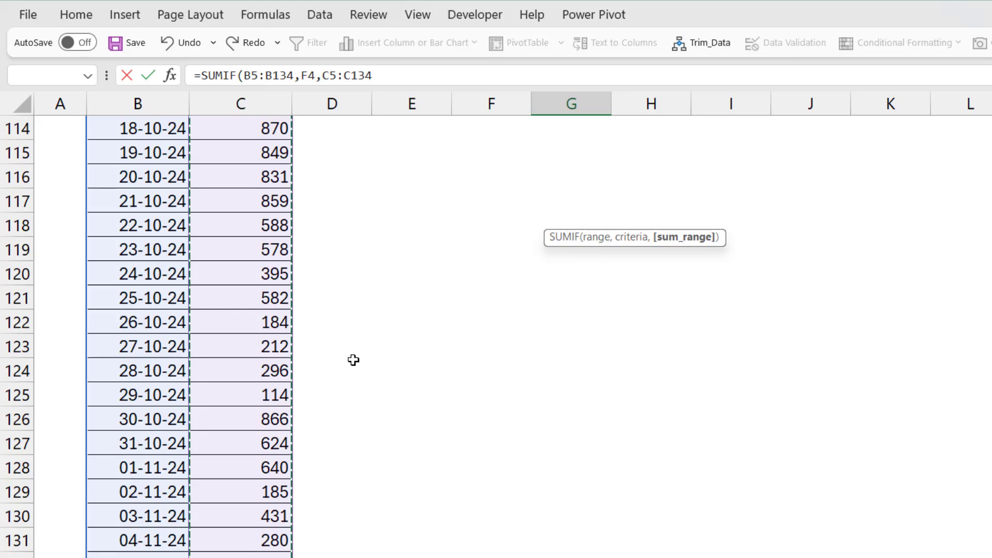
pyautogui.press('Return')
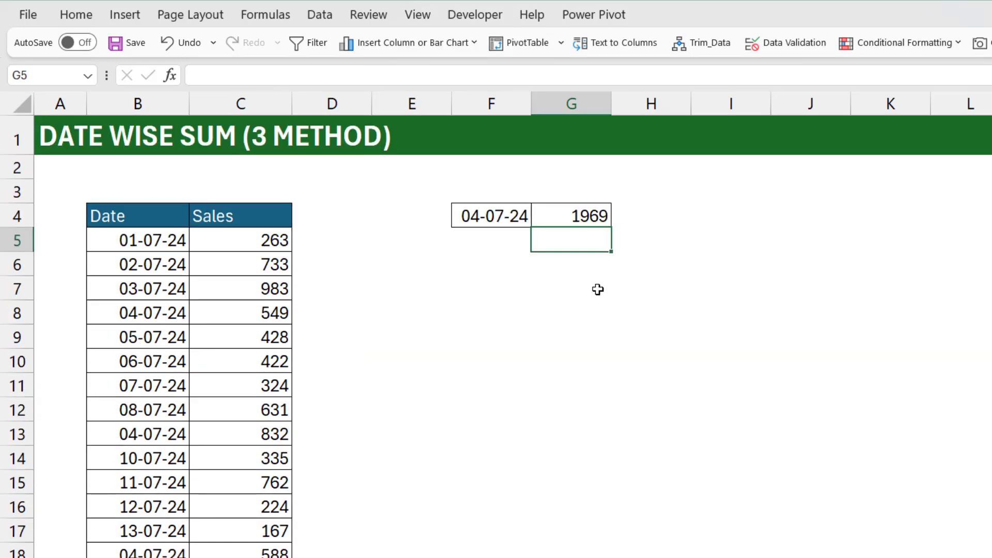
pyautogui.click(573, 219)
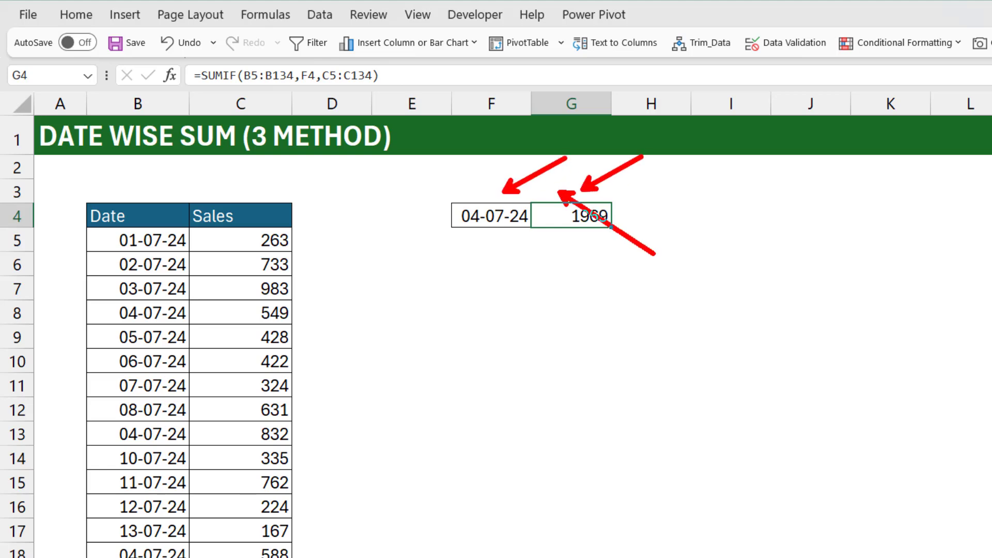
# Copy the date from B8 into cells B12, B16 and B19 of the Date column.
pyautogui.click(164, 337)
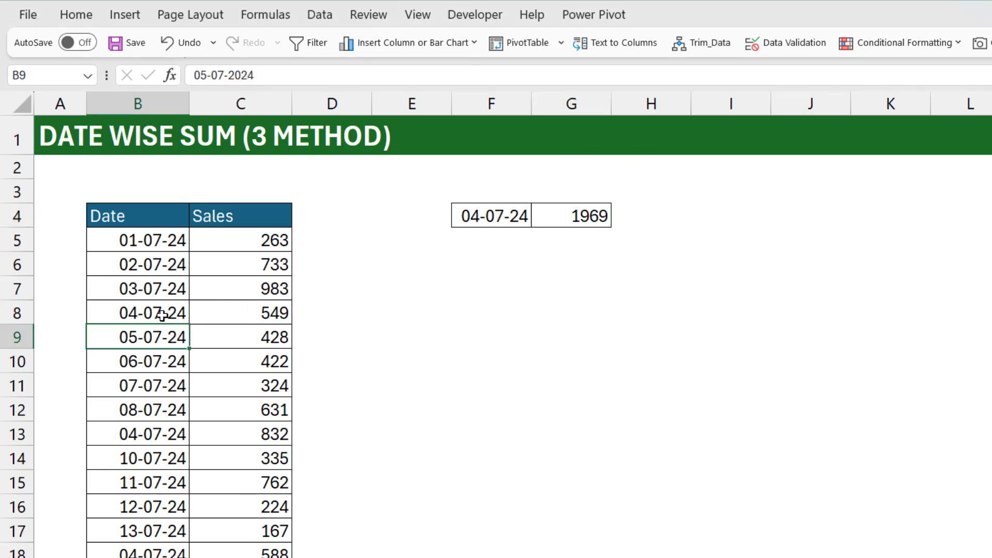
pyautogui.click(163, 315)
pyautogui.hotkey('ctrl', 'c')
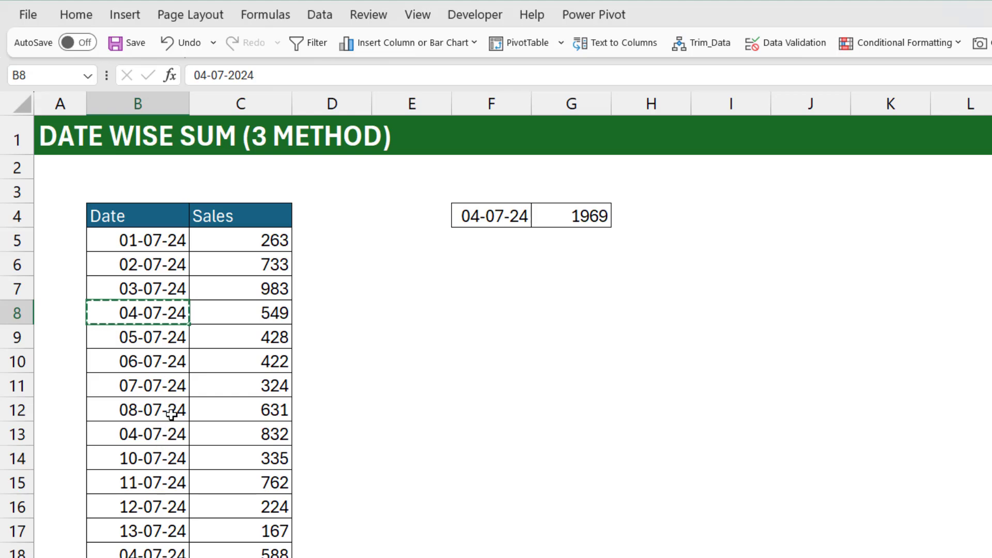
pyautogui.click(169, 411)
pyautogui.hotkey('ctrl', 'v')
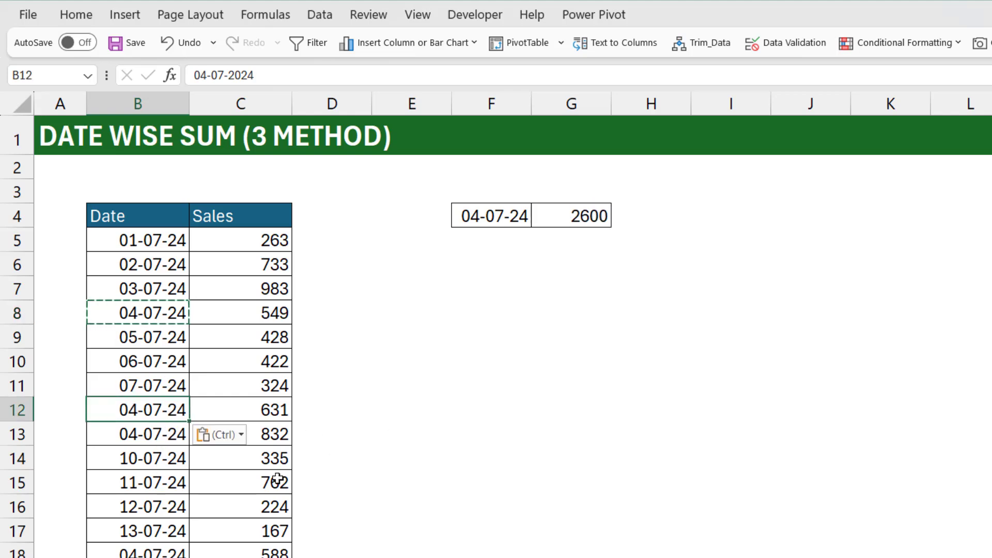
pyautogui.click(155, 508)
pyautogui.hotkey('ctrl', 'v')
pyautogui.press('Down')
pyautogui.press('Down')
pyautogui.press('Down')
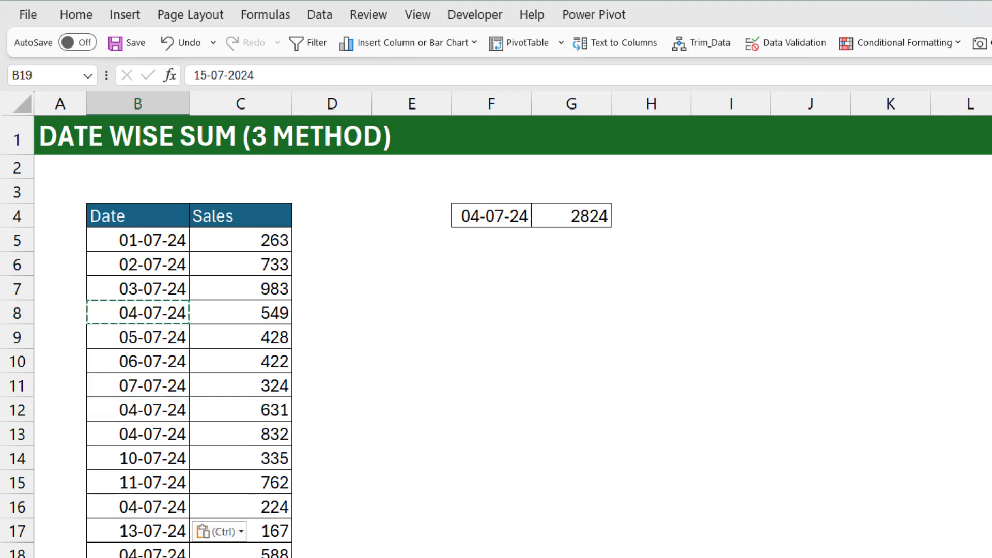
pyautogui.hotkey('ctrl', 'v')
# Replace the F4 criteria in G4's SUMIF formula with the quoted date "04-07-24".
pyautogui.click(589, 213)
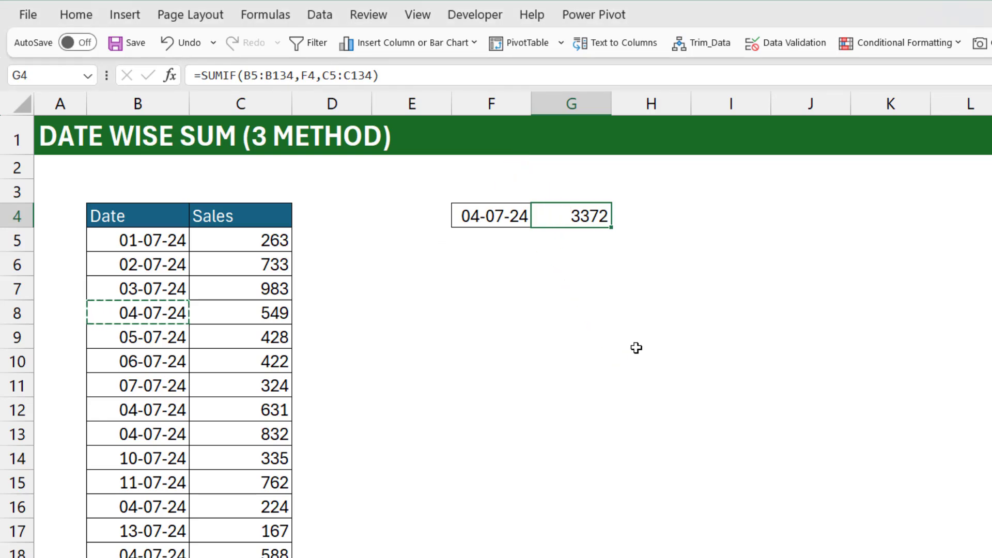
pyautogui.doubleClick(598, 215)
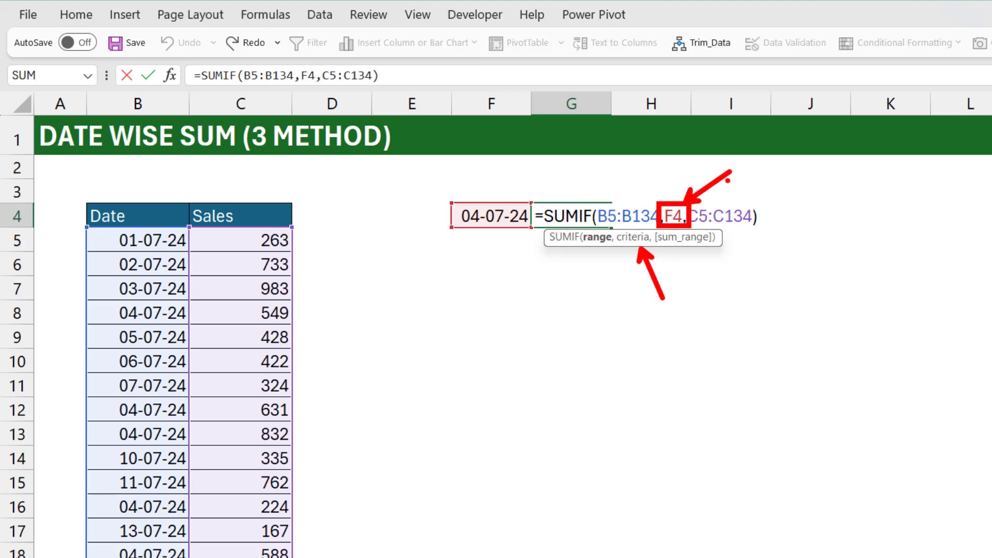
pyautogui.doubleClick(674, 216)
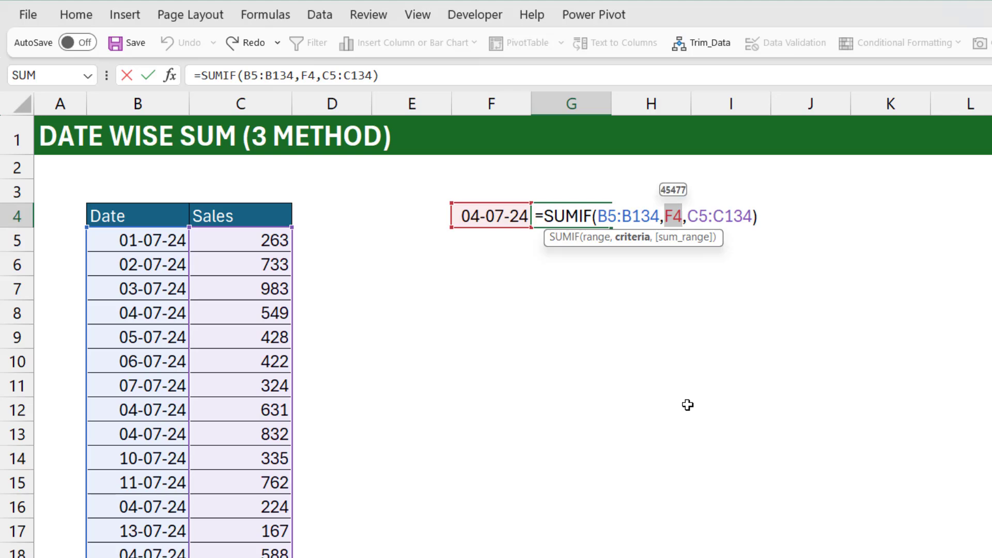
pyautogui.write('"')
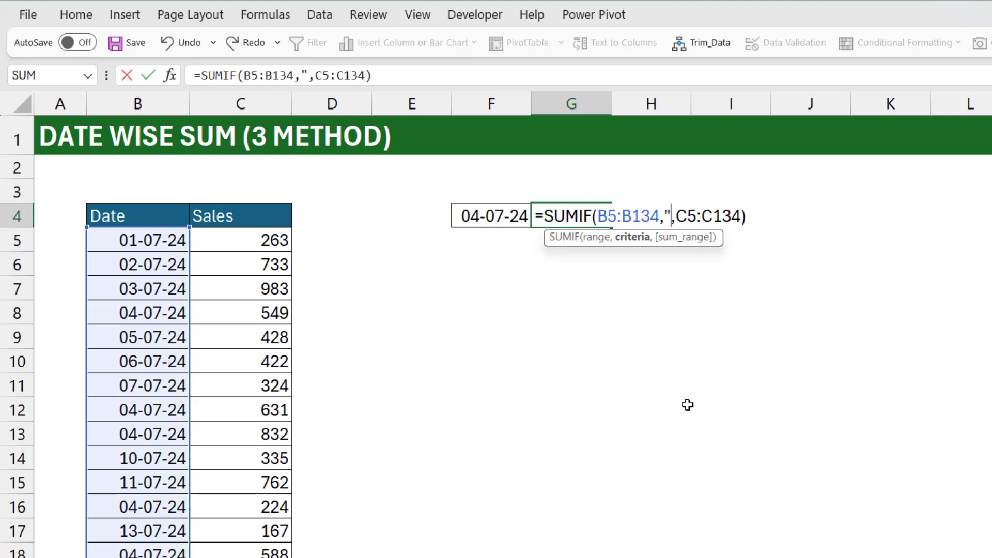
pyautogui.write('0')
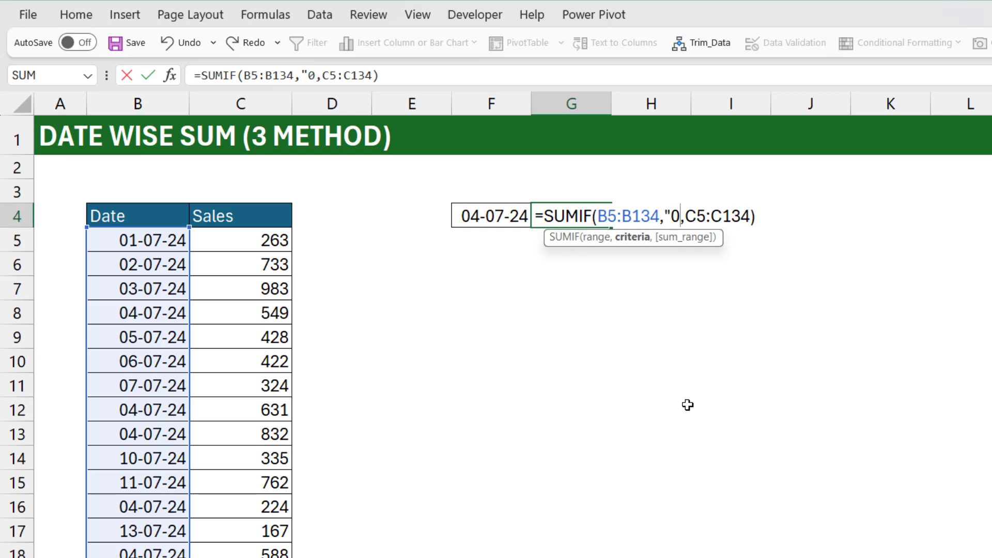
pyautogui.write('4-')
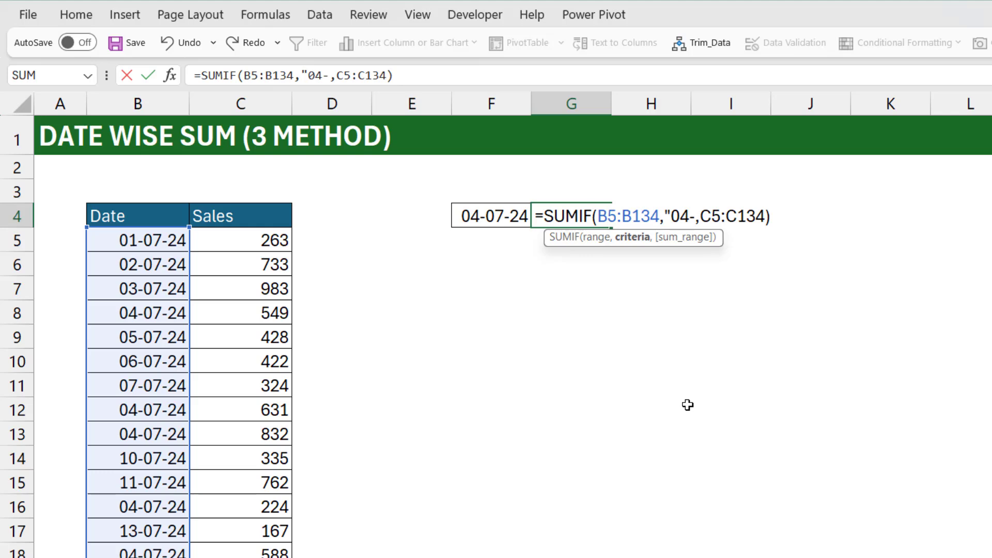
pyautogui.write('07-')
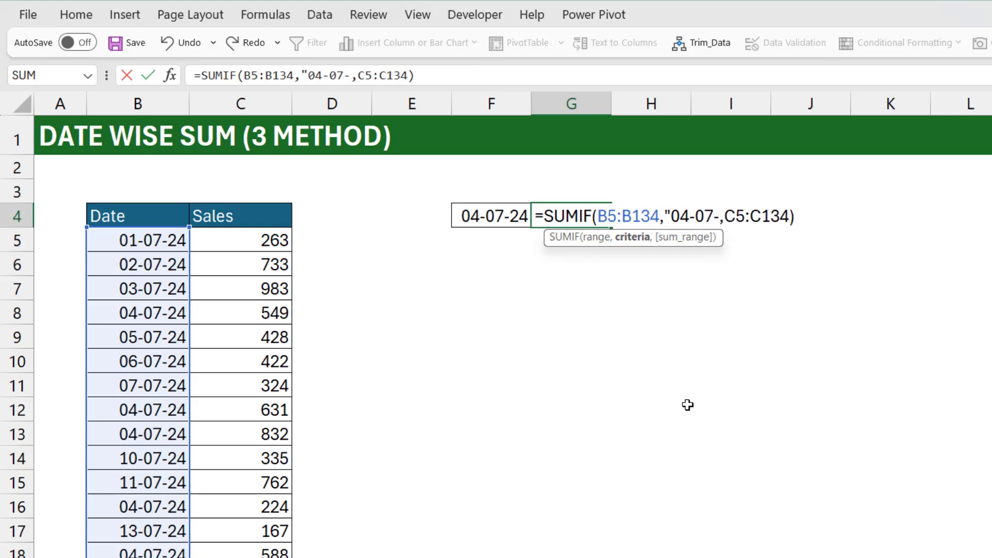
pyautogui.write('2')
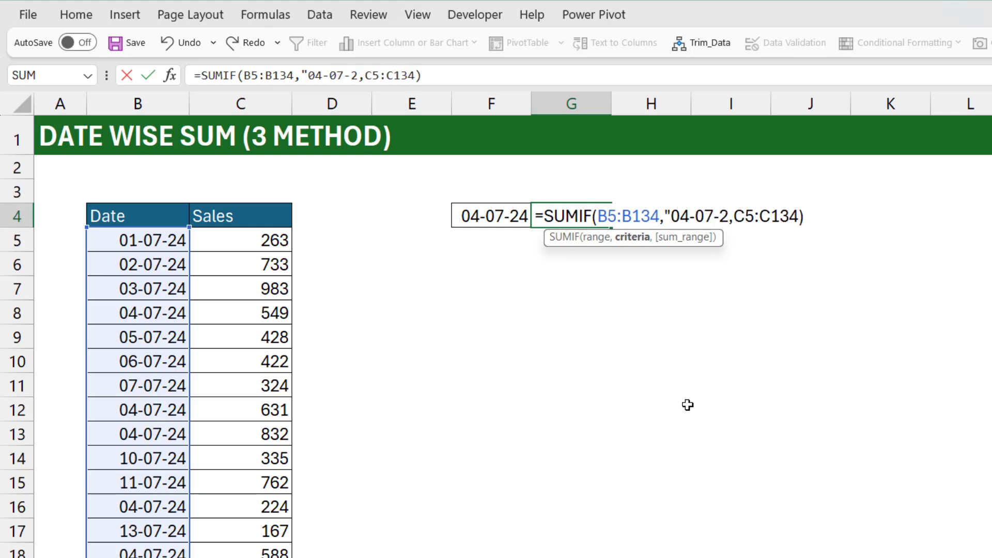
pyautogui.write('4')
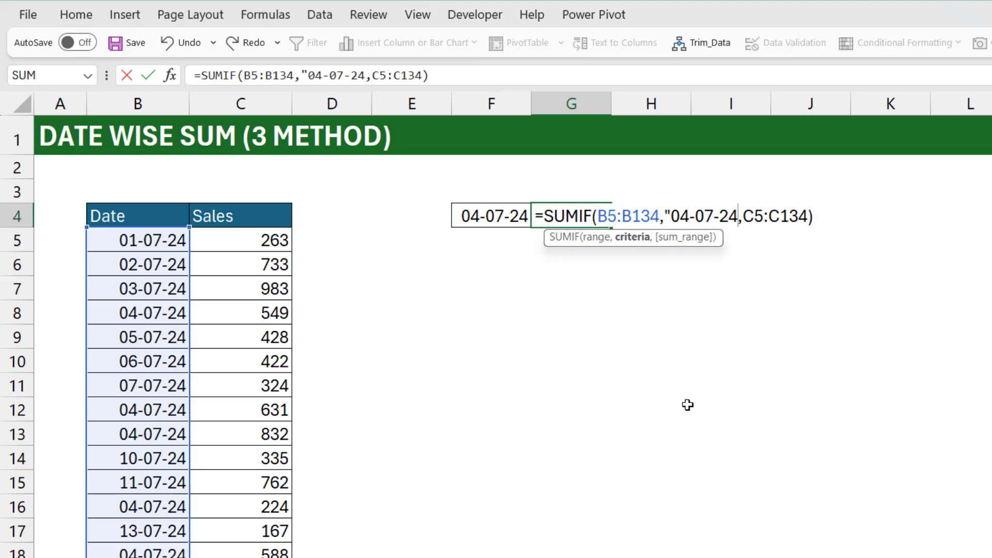
pyautogui.write('"')
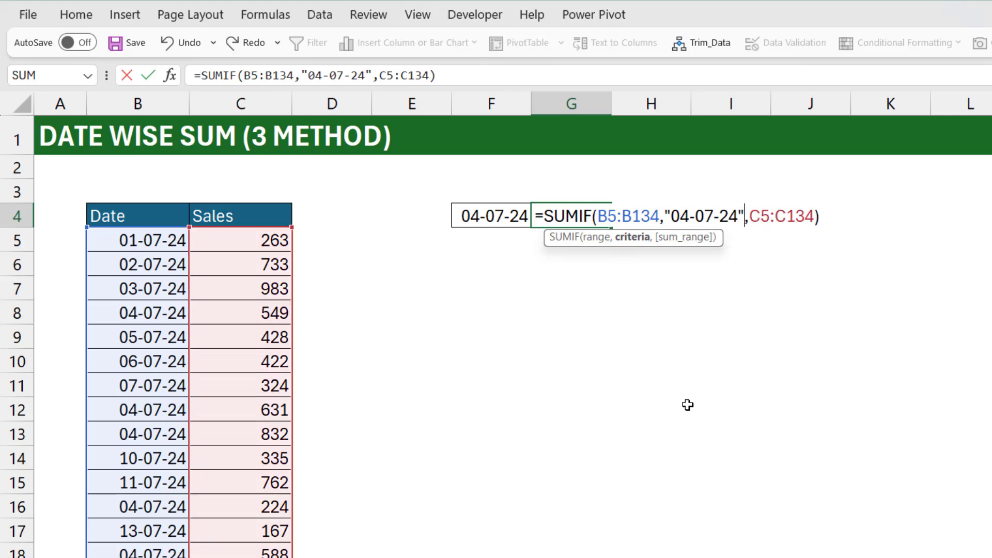
pyautogui.press('Return')
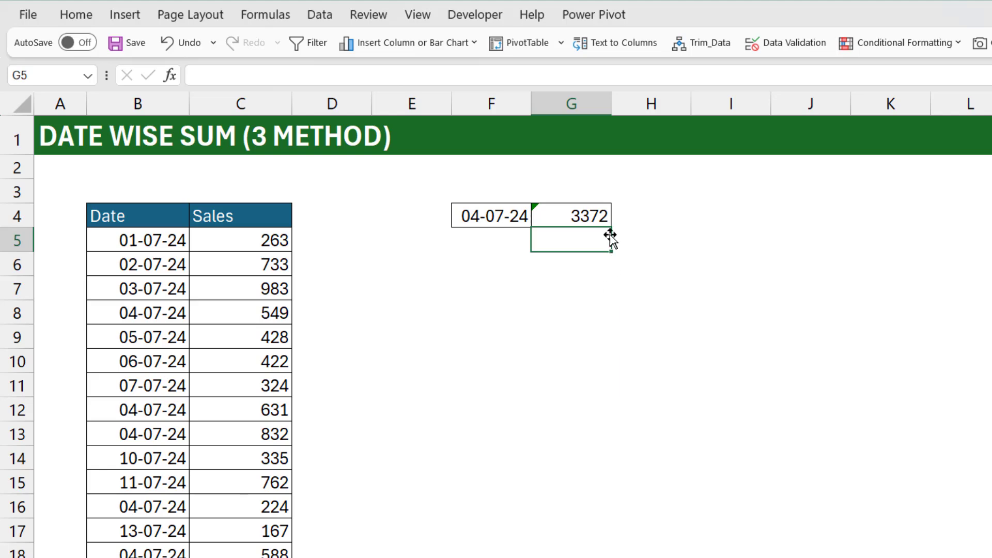
# Start a PivotTable from the Date and Sales table, using the range B4:C134 as its source.
pyautogui.click(580, 290)
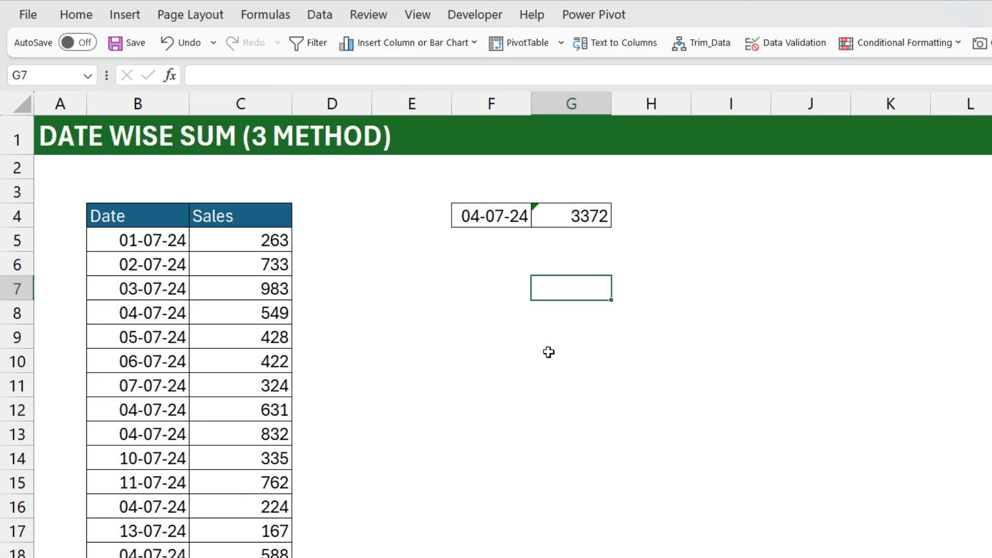
pyautogui.press('Up')
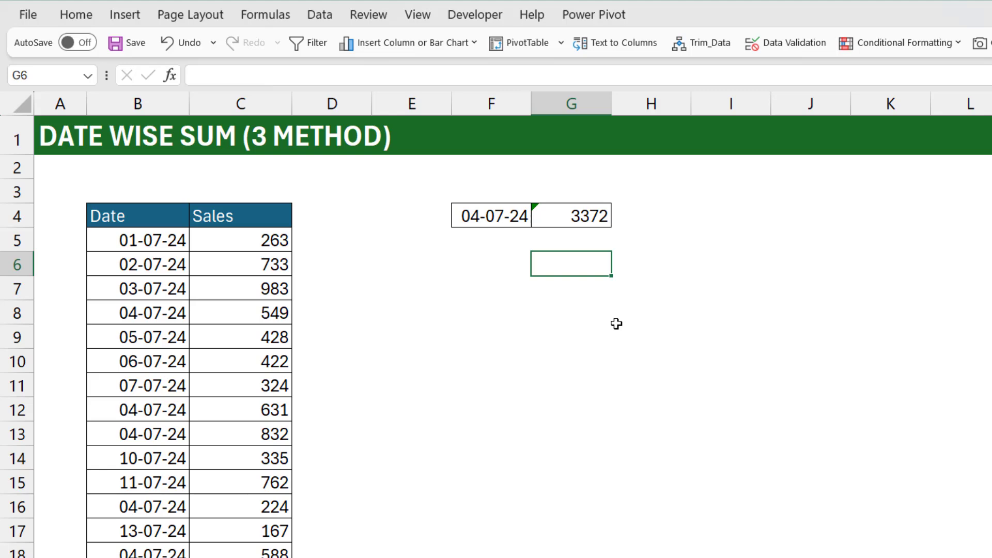
pyautogui.click(159, 245)
pyautogui.hotkey('ctrl', 'a')
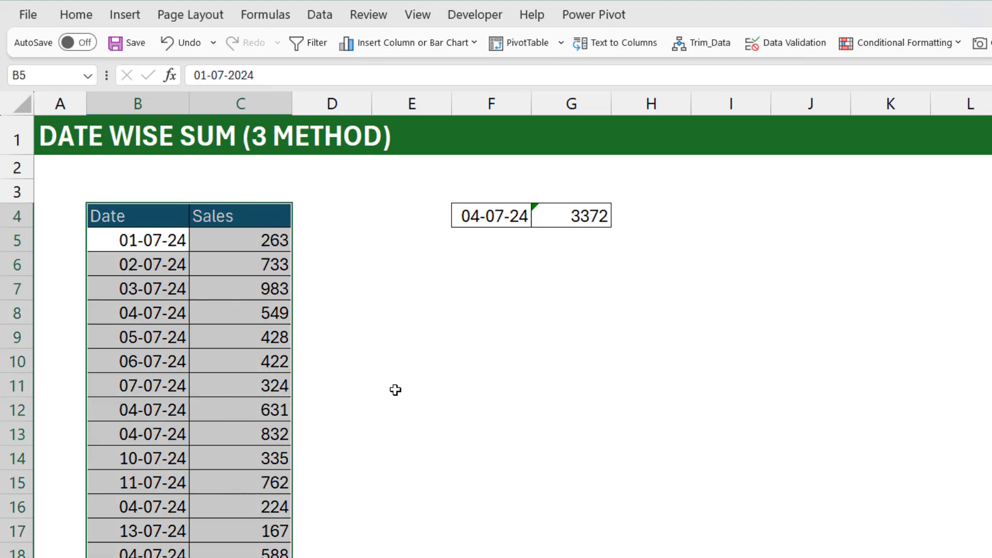
pyautogui.click(118, 17)
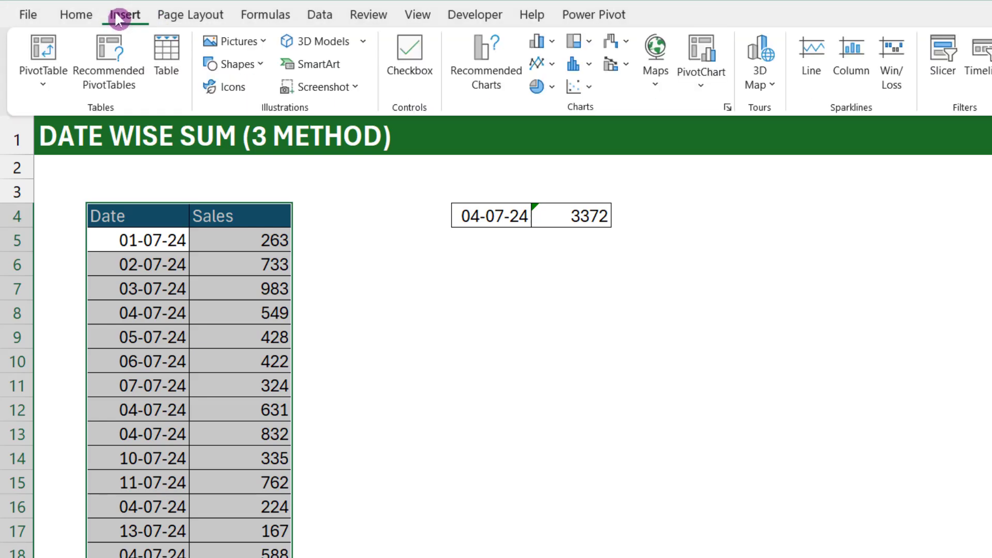
pyautogui.click(39, 52)
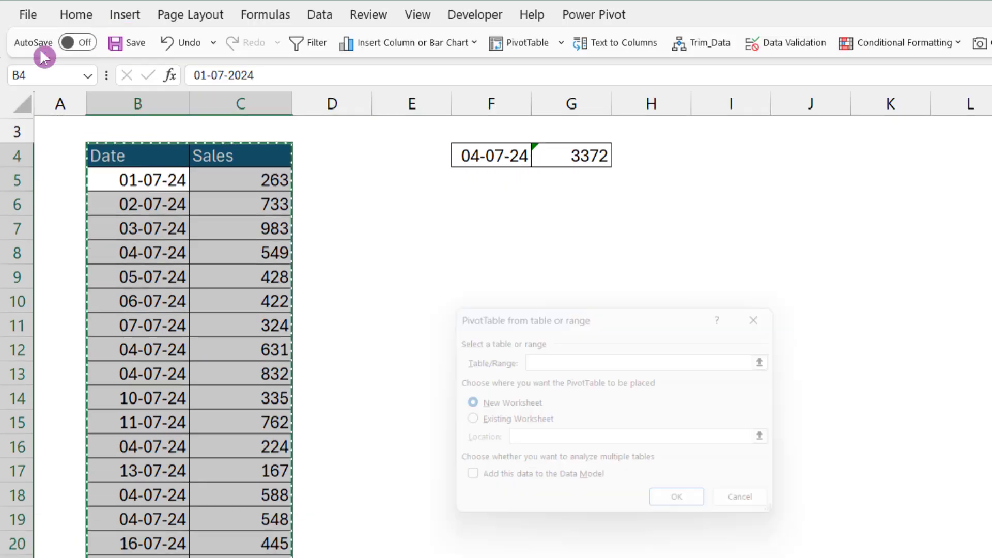
pyautogui.moveTo(518, 318); pyautogui.dragTo(702, 362)
pyautogui.scroll(1, 448, 248)
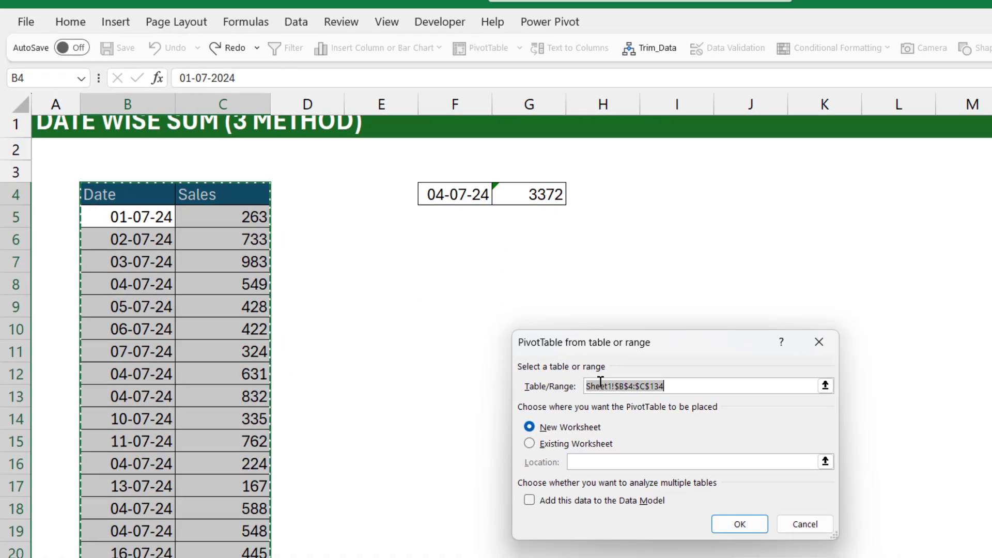
# Create the PivotTable on the existing worksheet at cell F7 of Sheet1.
pyautogui.moveTo(672, 360); pyautogui.dragTo(600, 291)
pyautogui.click(401, 324)
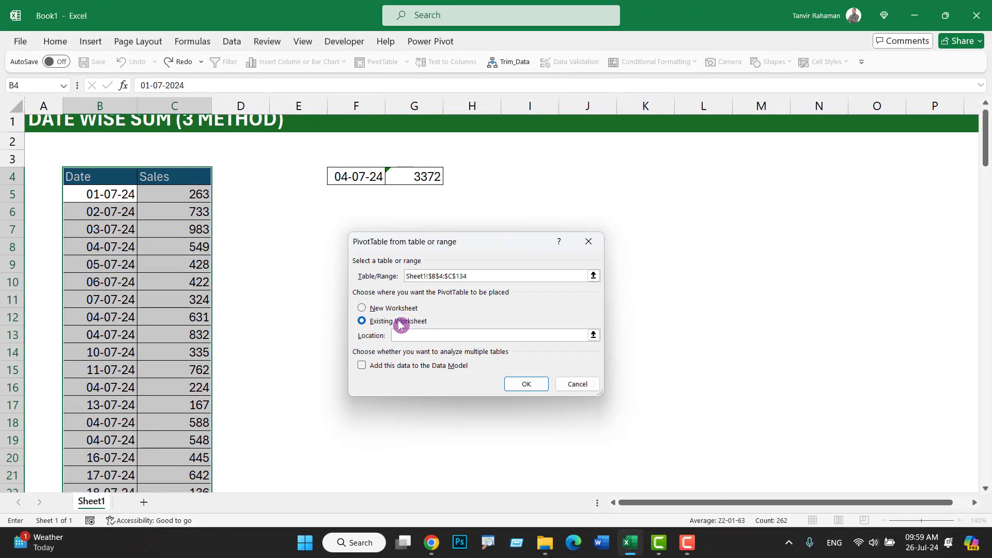
pyautogui.moveTo(422, 246); pyautogui.dragTo(512, 257)
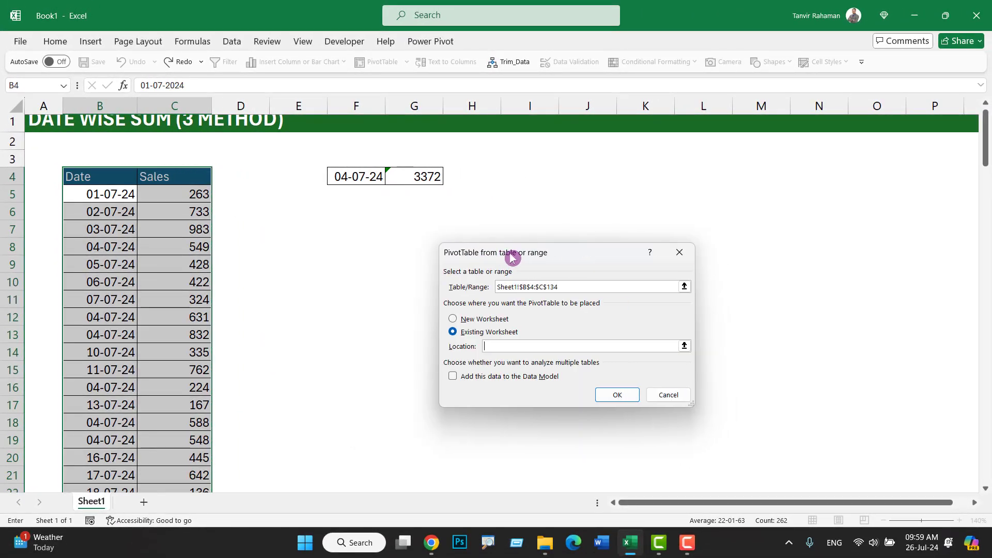
pyautogui.click(479, 334)
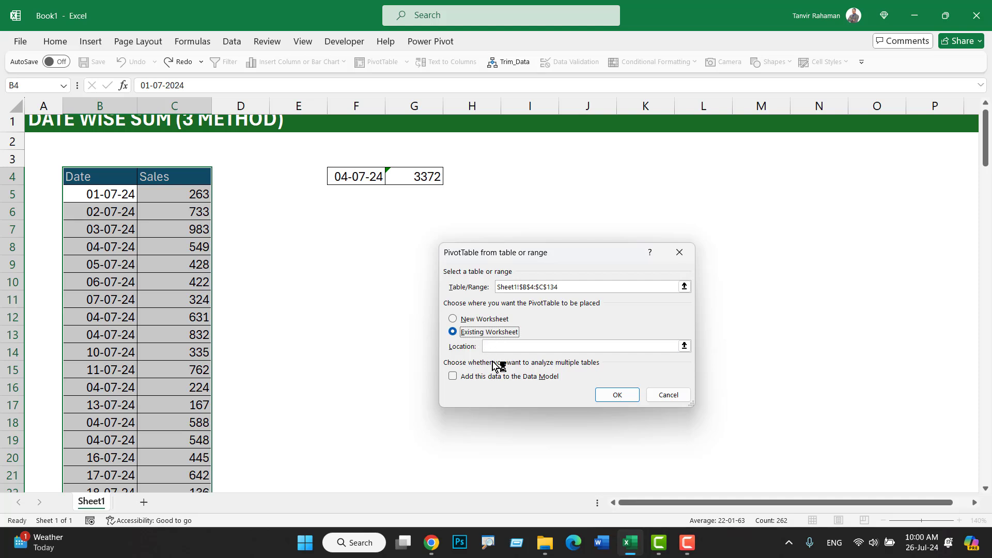
pyautogui.click(496, 346)
pyautogui.click(357, 230)
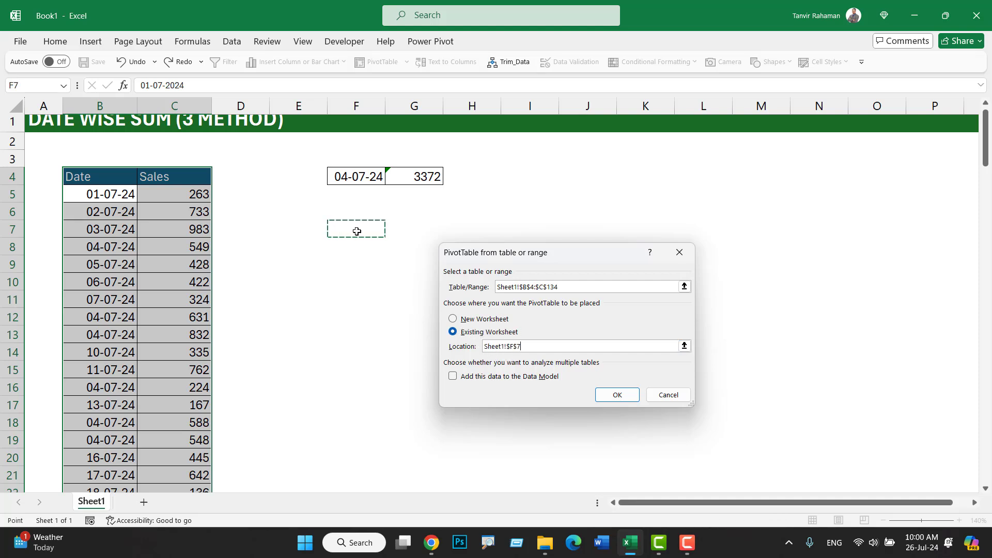
pyautogui.click(617, 394)
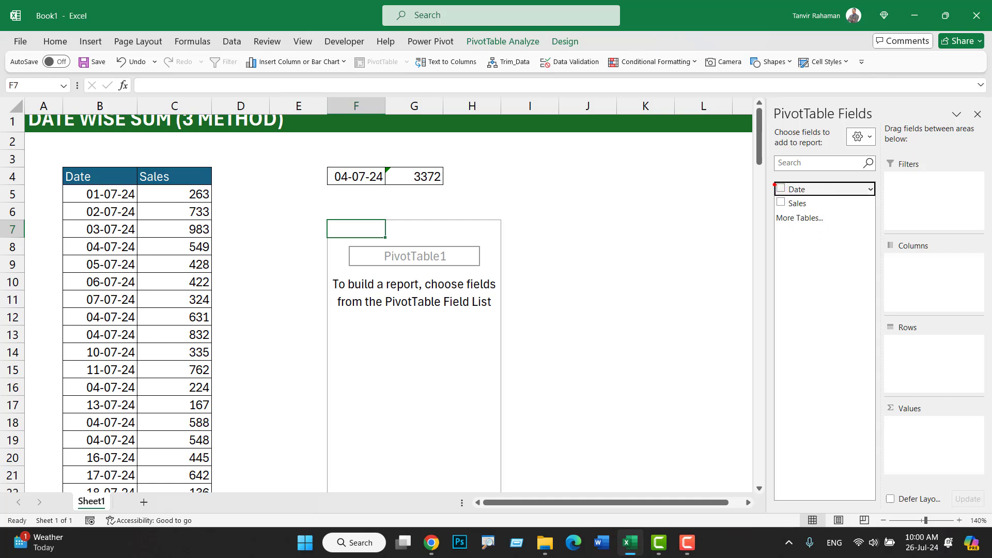
# Put Date in the PivotTable rows without the Days grouping and sum Sales as its values.
pyautogui.moveTo(775, 185); pyautogui.dragTo(835, 351)
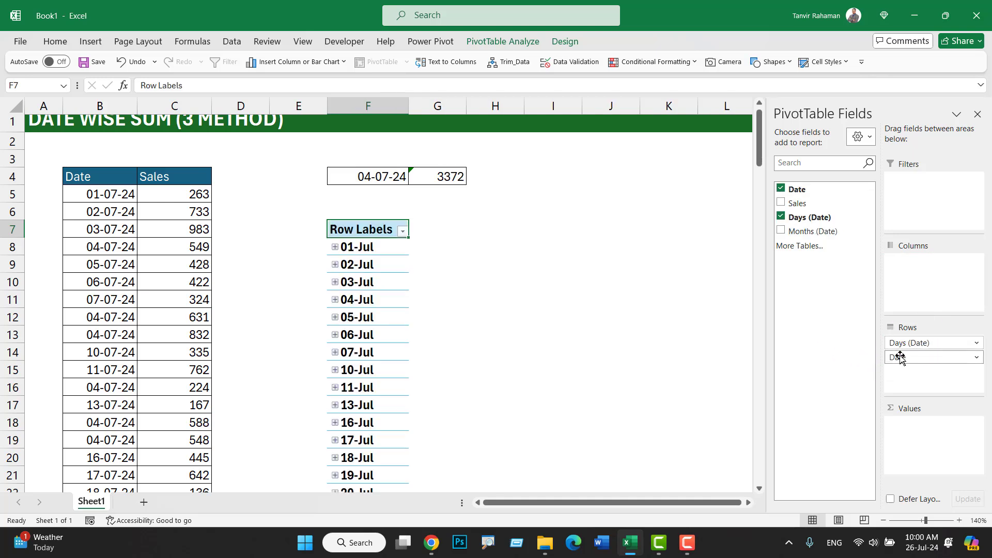
pyautogui.moveTo(909, 343); pyautogui.dragTo(879, 350)
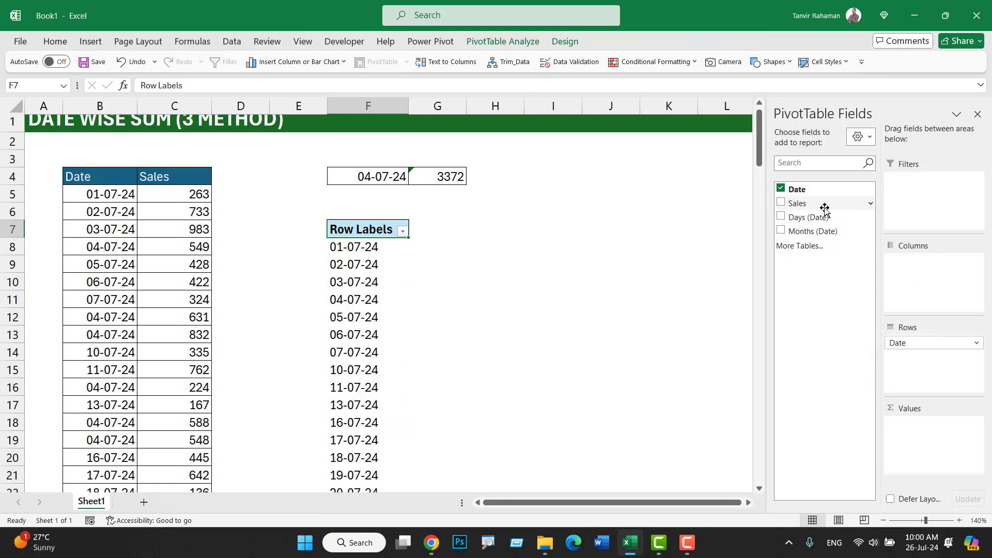
pyautogui.moveTo(814, 208); pyautogui.dragTo(953, 434)
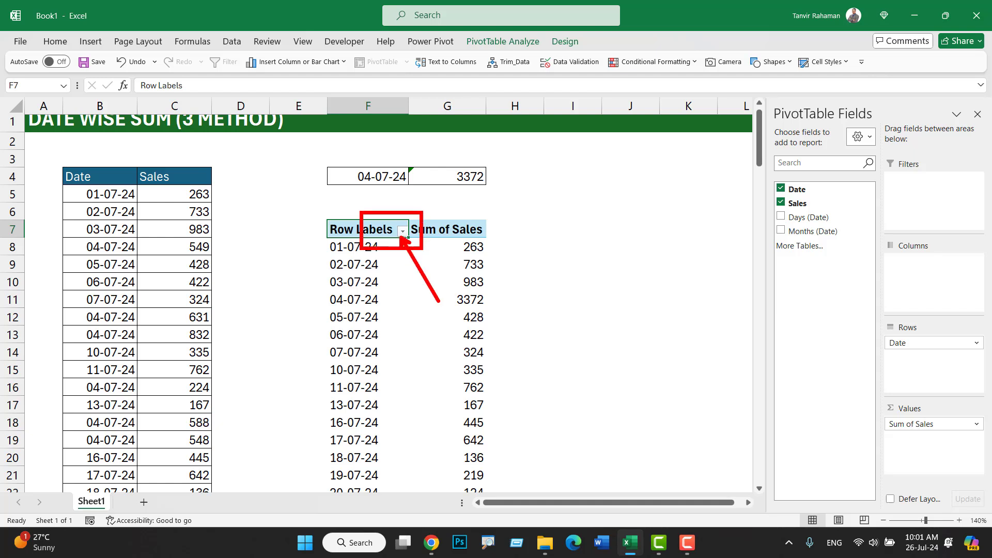
# Filter the PivotTable's row labels to show only the date 04-07-24.
pyautogui.click(402, 231)
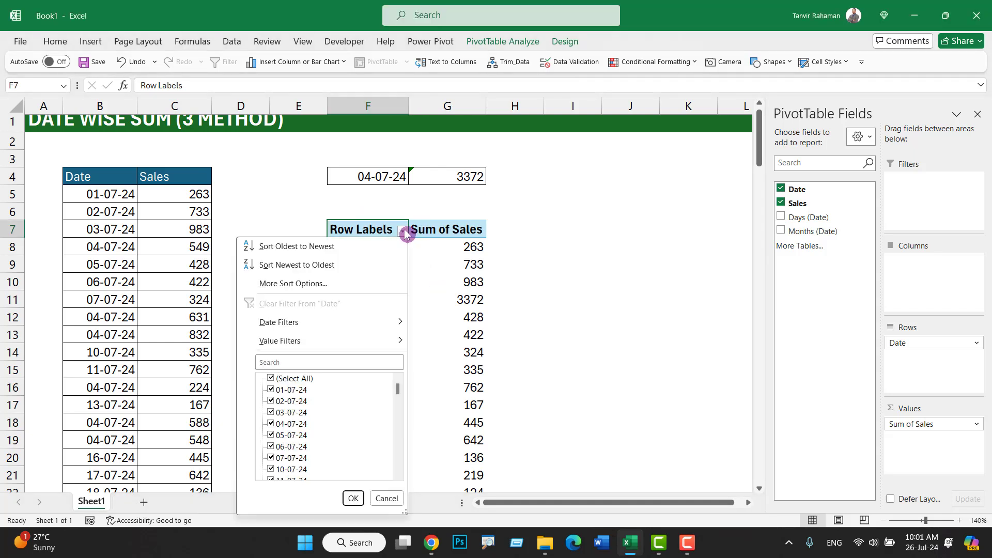
pyautogui.click(271, 381)
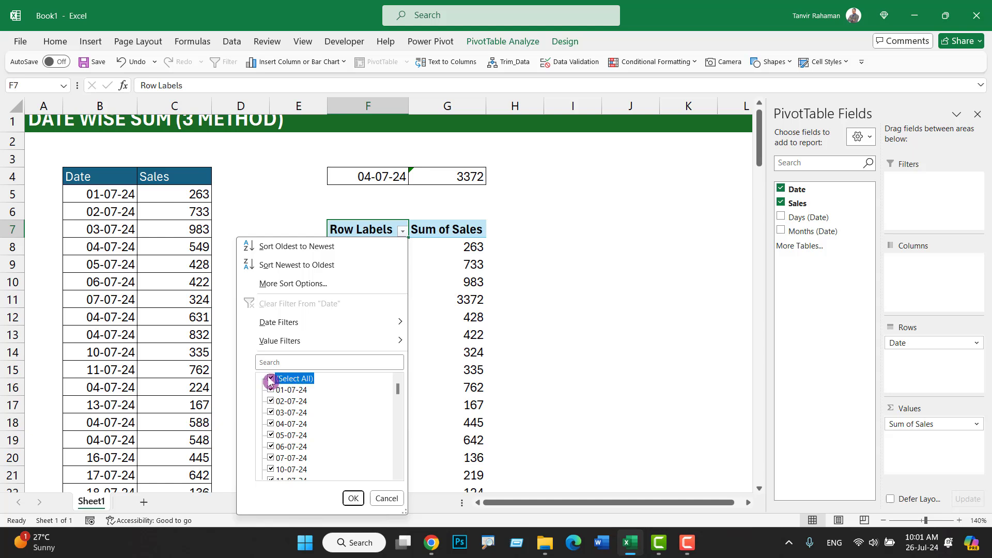
pyautogui.click(270, 425)
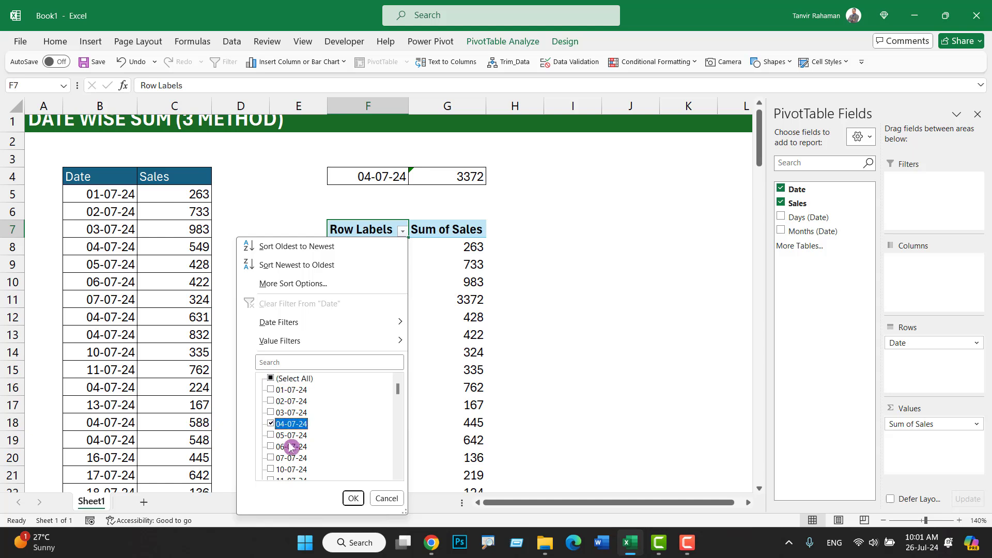
pyautogui.click(353, 498)
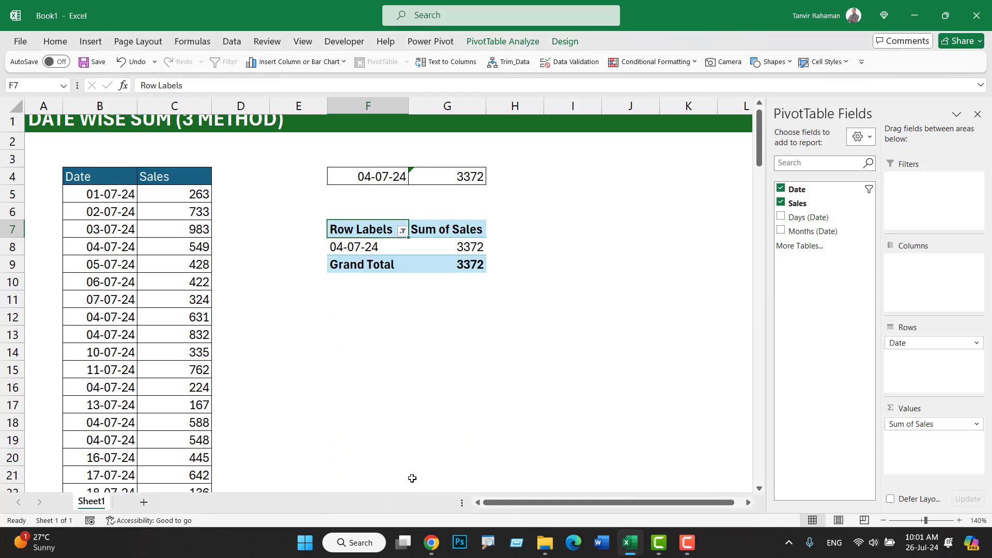
pyautogui.click(478, 250)
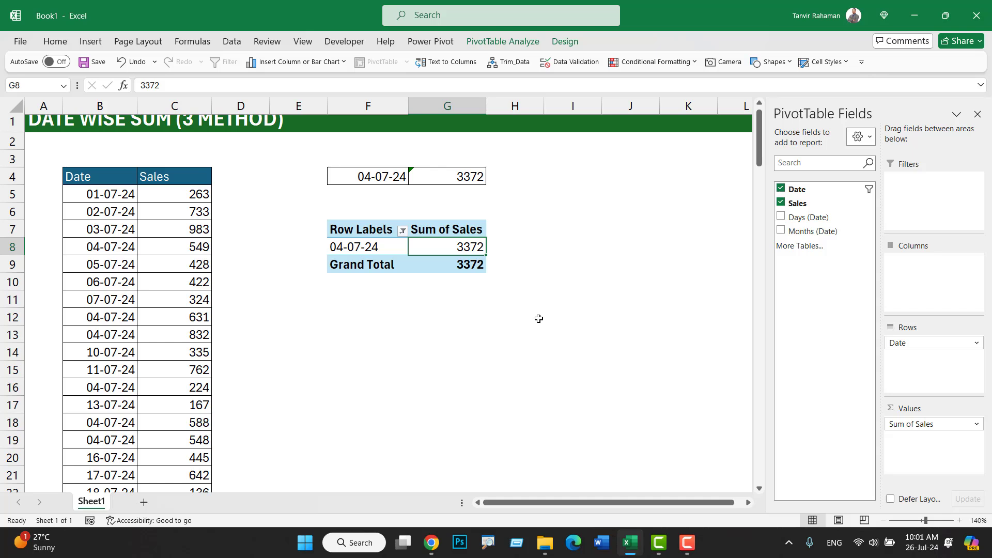
# Copy the date from B8 into cells B11, B14, B16 and B18 of the Date column.
pyautogui.click(118, 253)
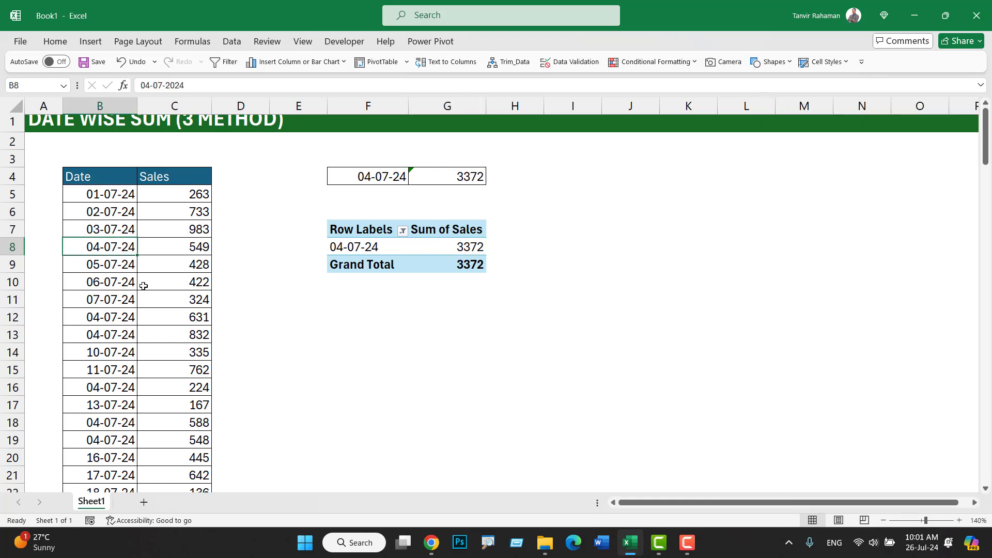
pyautogui.hotkey('ctrl', 'c')
pyautogui.click(118, 334)
pyautogui.click(118, 388)
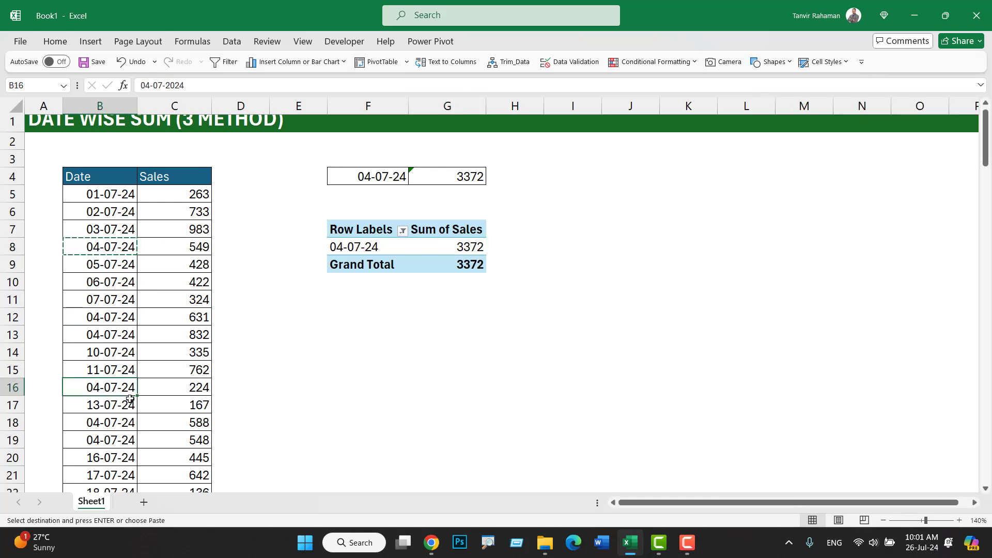
pyautogui.hotkey('ctrl', 'v')
pyautogui.click(124, 423)
pyautogui.hotkey('ctrl', 'v')
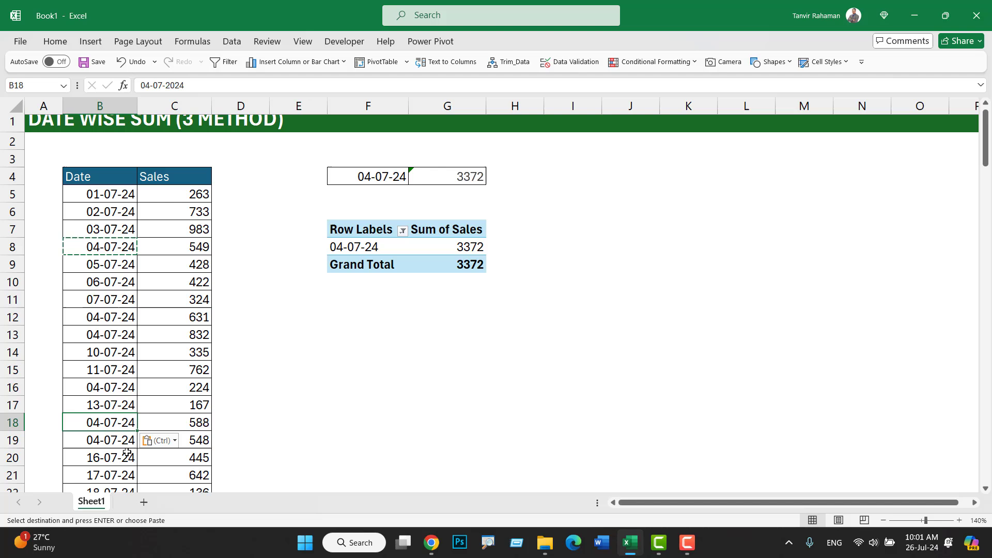
pyautogui.click(168, 351)
# Refresh the PivotTable so it picks up the changed dates in the source table.
pyautogui.click(378, 247)
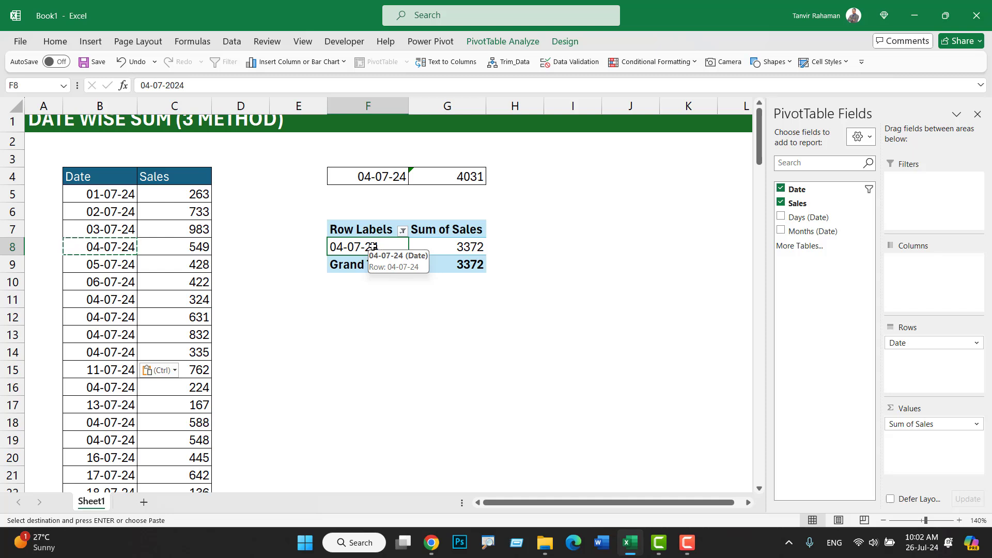
pyautogui.rightClick(373, 246)
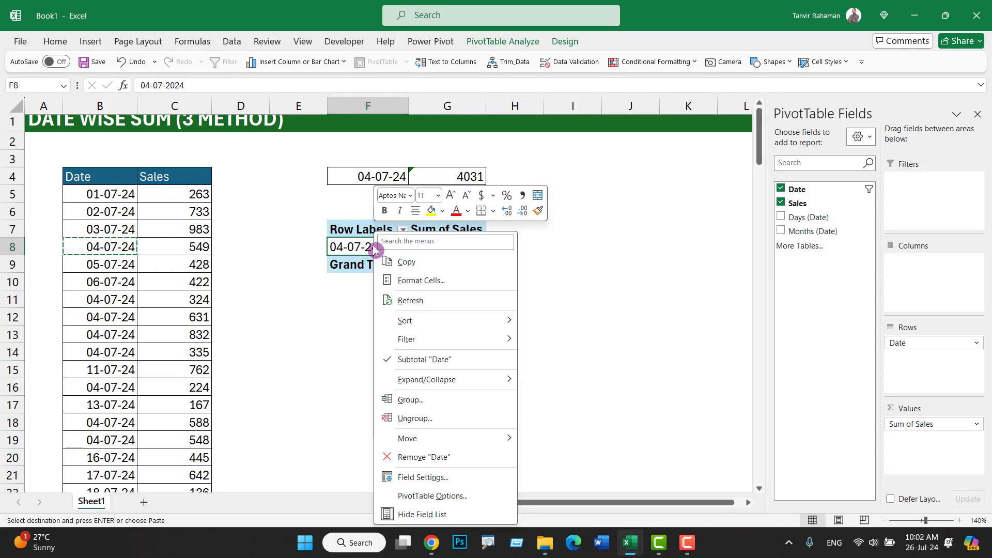
pyautogui.click(417, 304)
pyautogui.press('Right')
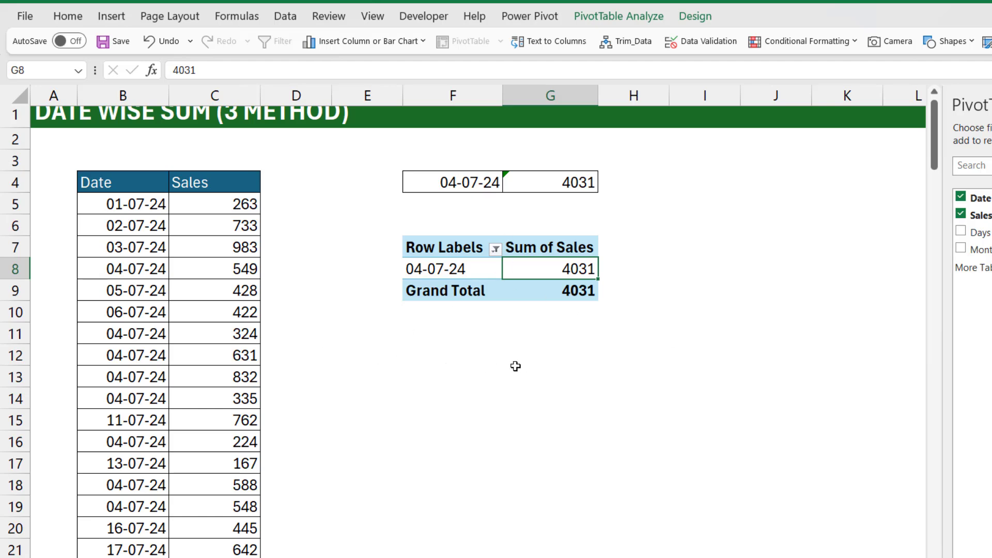
pyautogui.moveTo(168, 223); pyautogui.dragTo(287, 176)
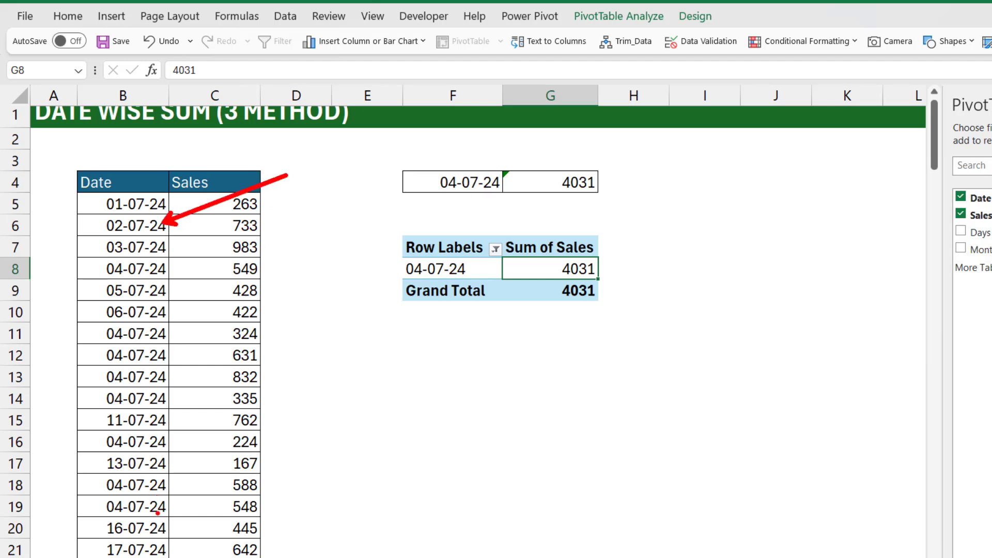
pyautogui.moveTo(164, 528); pyautogui.dragTo(263, 501)
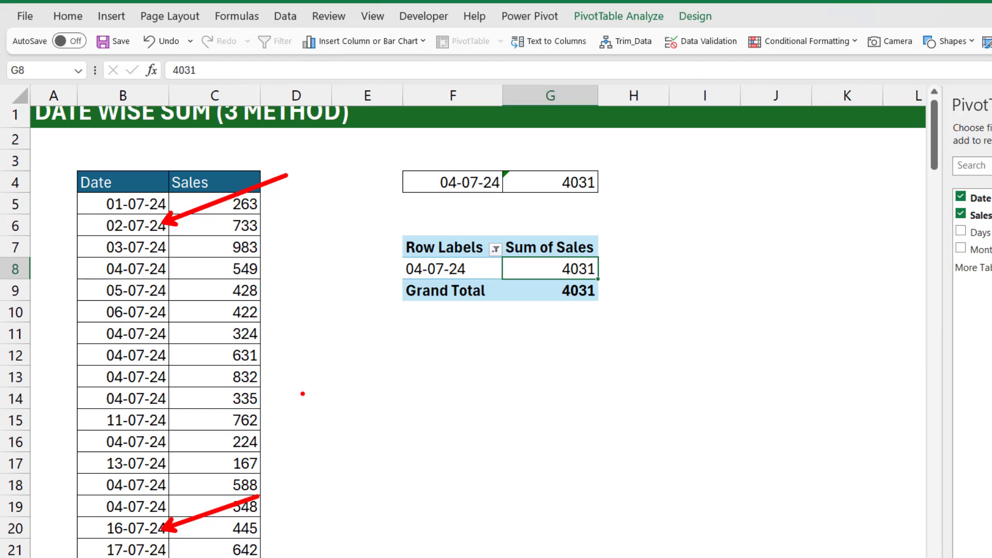
pyautogui.click(453, 376)
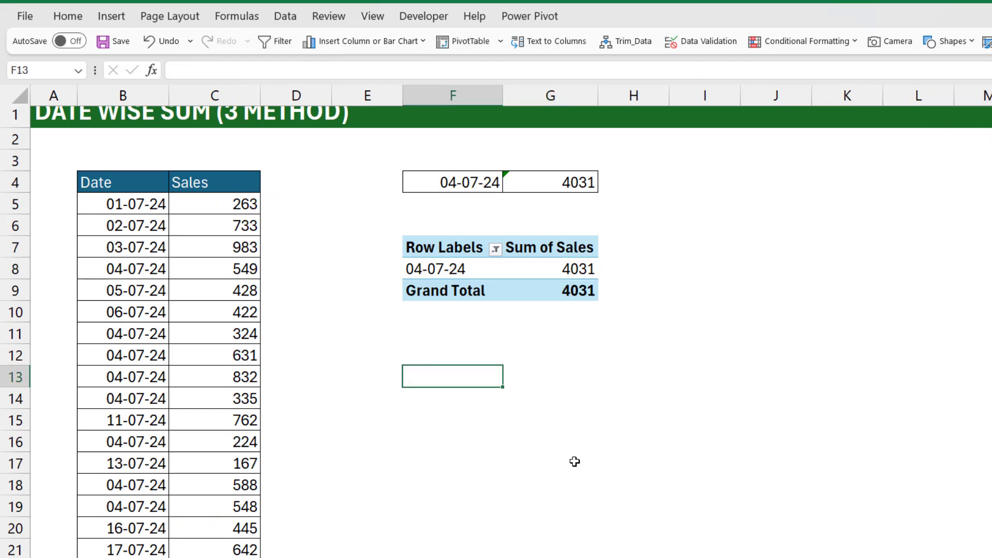
pyautogui.click(63, 18)
pyautogui.click(548, 409)
pyautogui.click(475, 401)
# Start a SUMIFS formula in cell F13 with the sales C5:C134 as its sum range.
pyautogui.click(468, 380)
pyautogui.scroll(-1, 580, 478)
pyautogui.write('=')
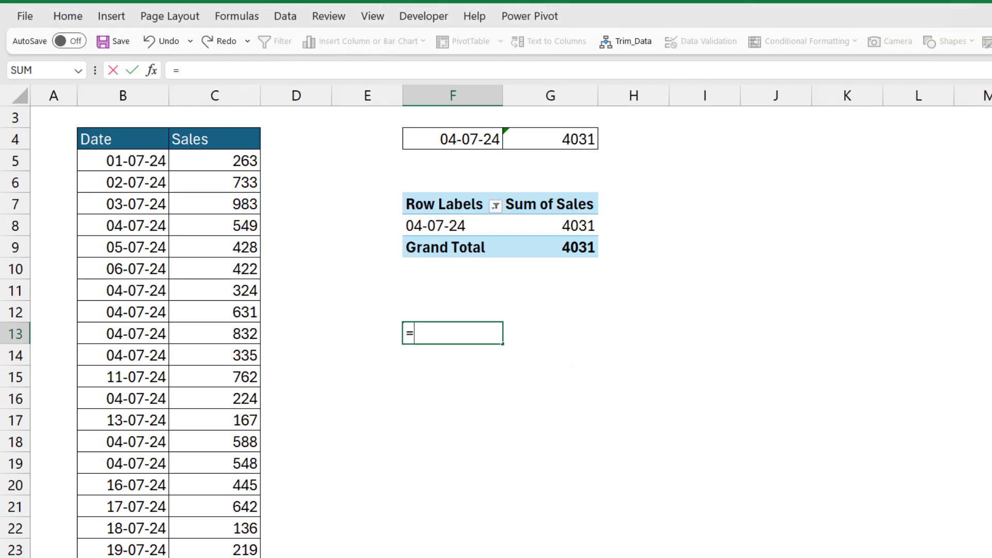
pyautogui.write('sumifs')
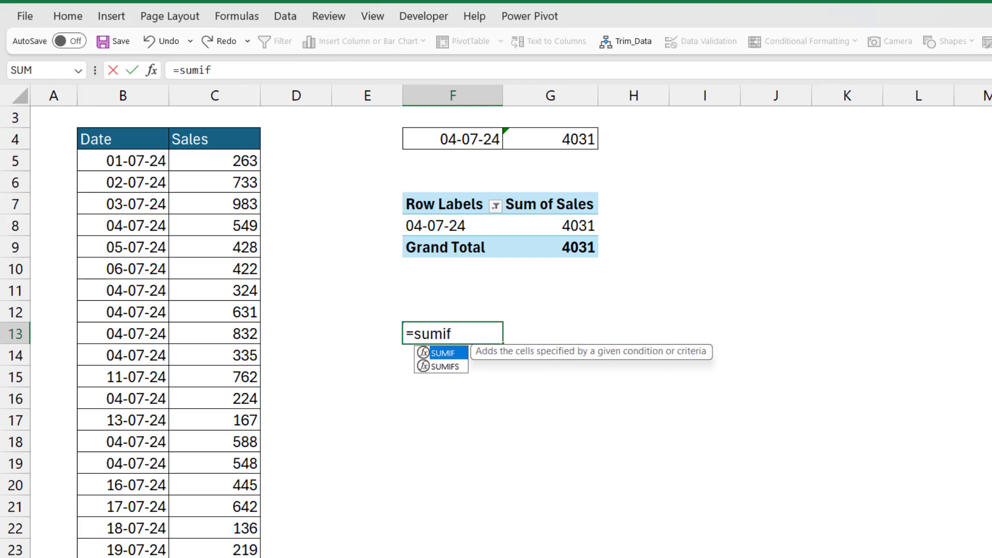
pyautogui.press('Tab')
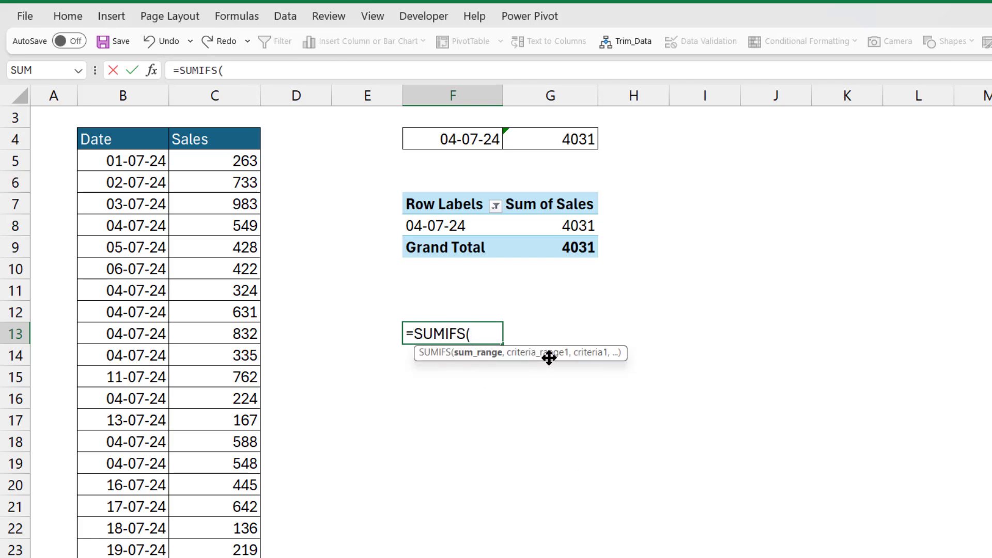
pyautogui.click(215, 166)
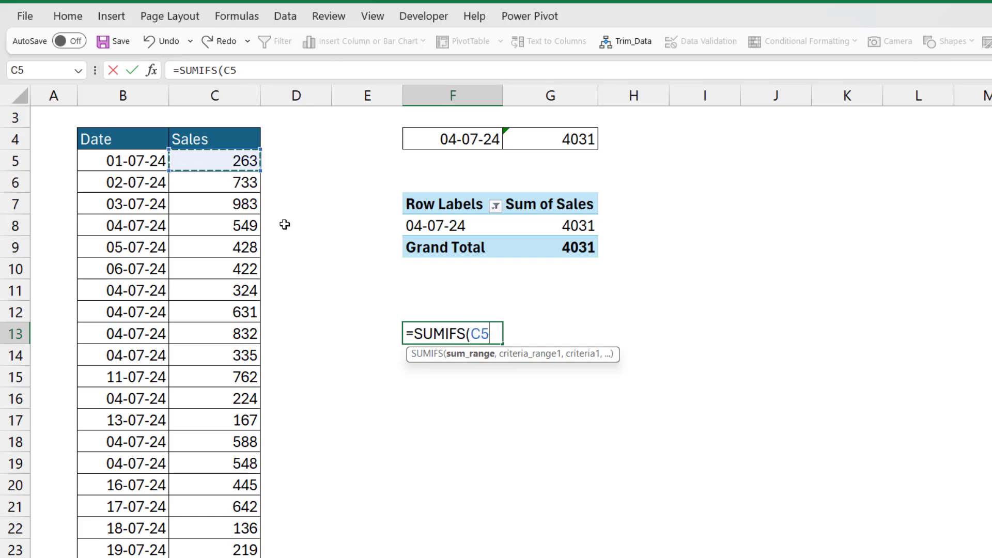
pyautogui.hotkey('ctrl', 'shift', 'Down')
pyautogui.hotkey('ctrl', 'BackSpace')
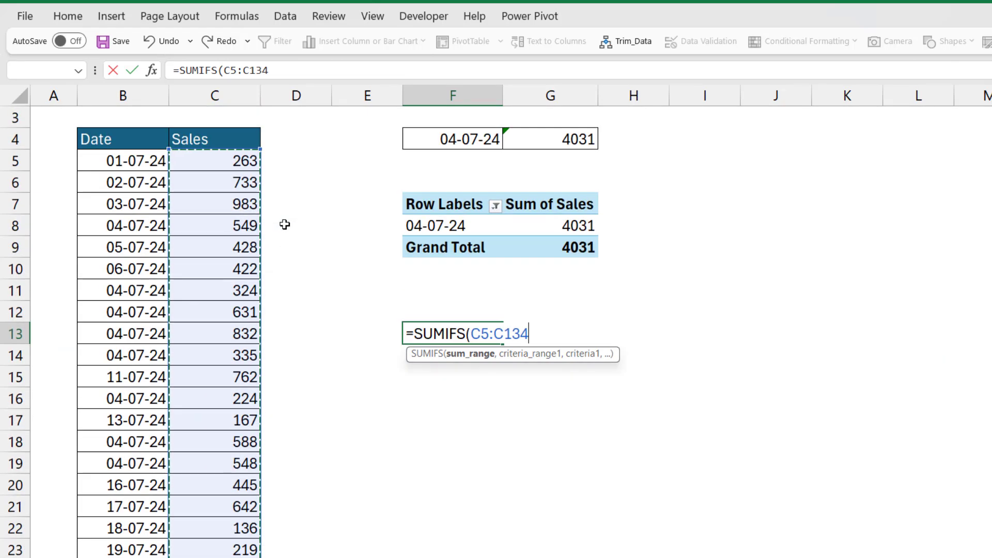
pyautogui.write(',')
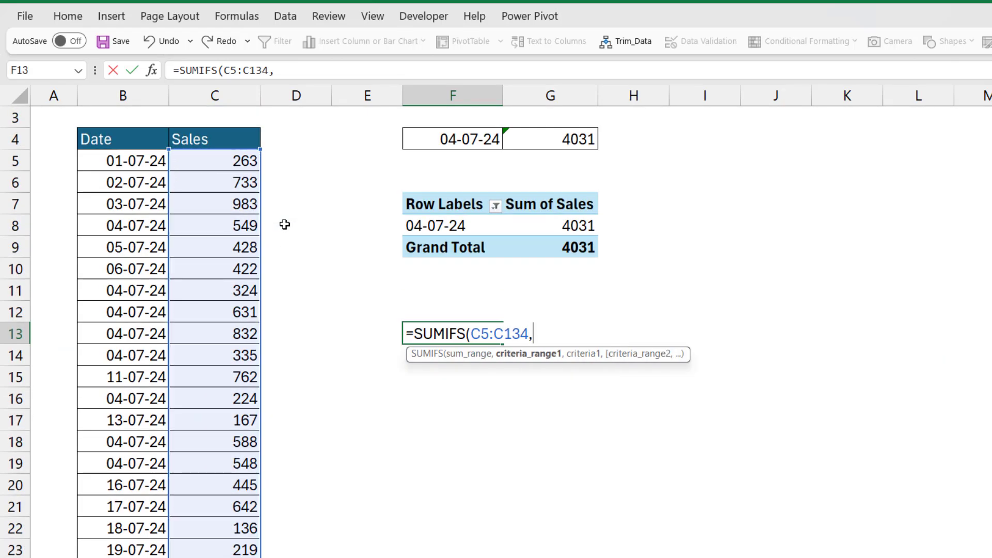
pyautogui.moveTo(585, 357); pyautogui.dragTo(587, 376)
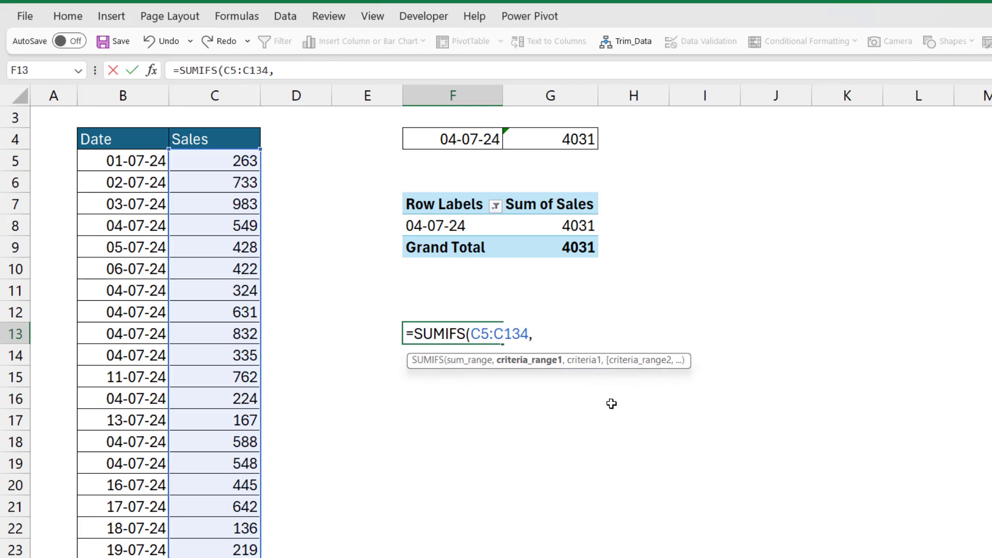
# Add the first SUMIFS criterion: dates in B5:B134 on or after 02-07-24, written as ">="&"02-07-24".
pyautogui.click(124, 161)
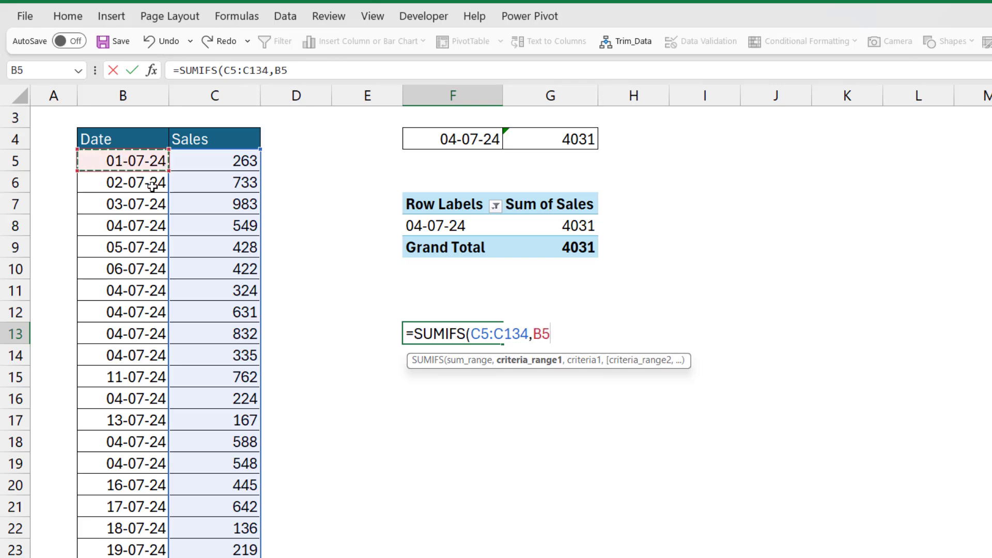
pyautogui.hotkey('ctrl', 'shift', 'Down')
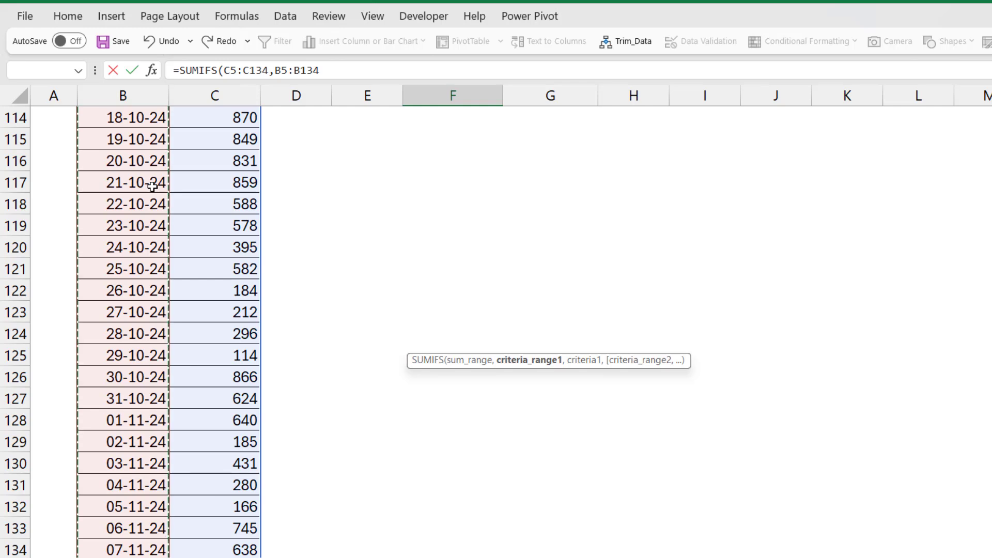
pyautogui.hotkey('ctrl', 'BackSpace')
pyautogui.write(',')
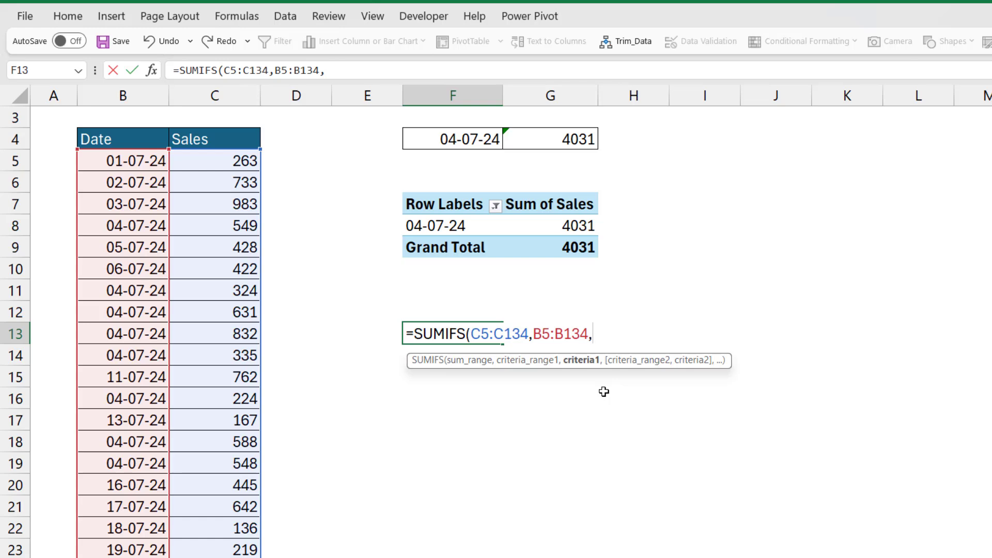
pyautogui.write('">="&"02')
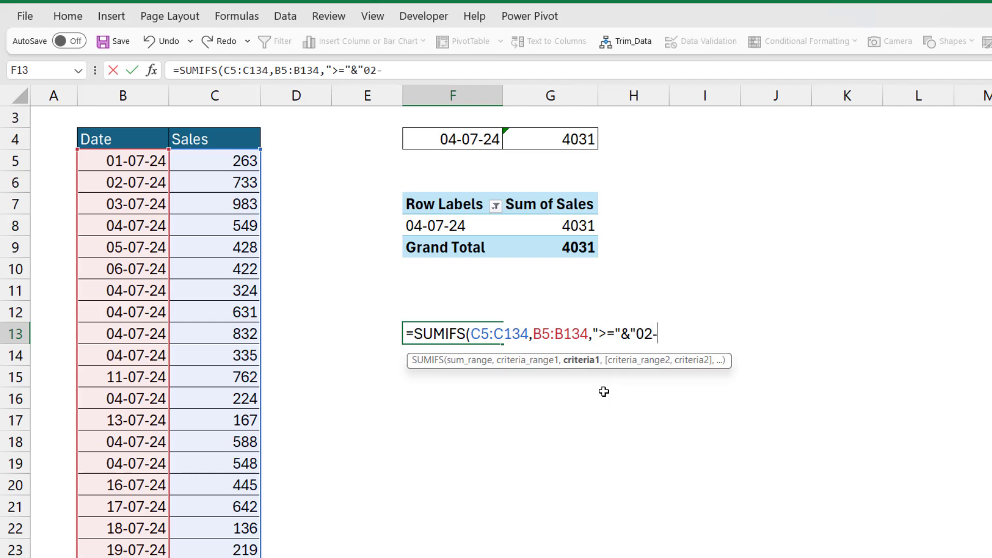
pyautogui.write('-07-24",')
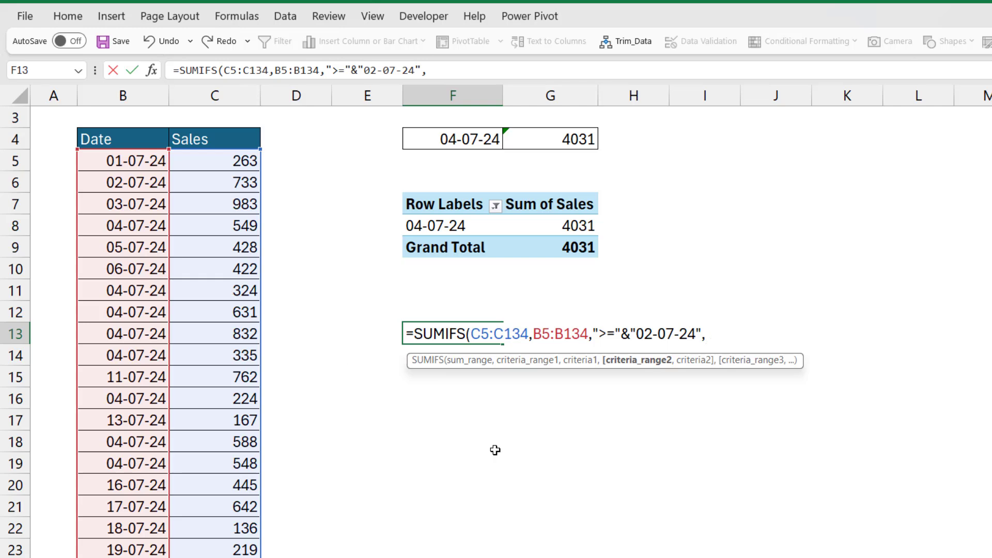
# Add B5:B134 with the criterion "<="&"16-07-24" as the second SUMIFS condition and complete the formula in F13.
pyautogui.click(154, 166)
pyautogui.hotkey('ctrl', 'shift', 'Down')
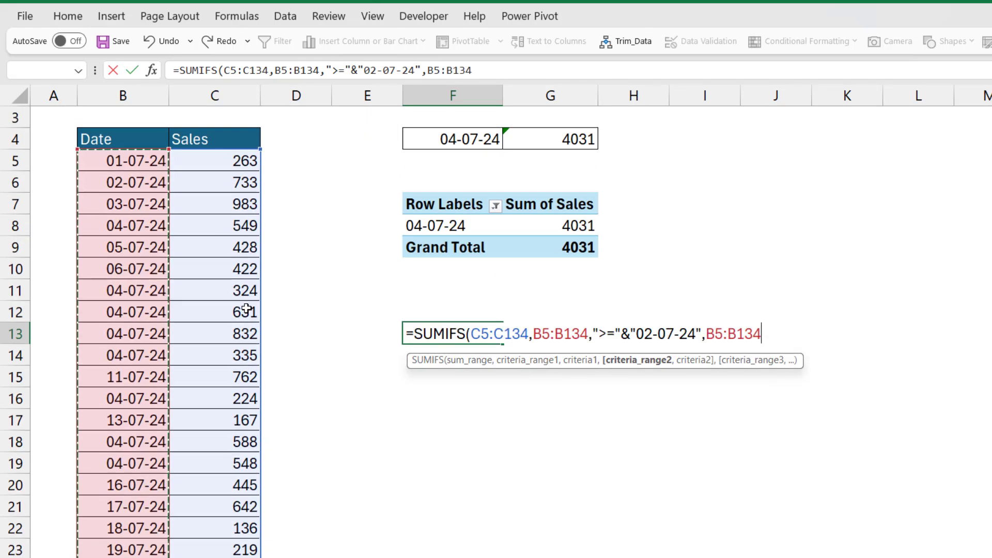
pyautogui.write(',')
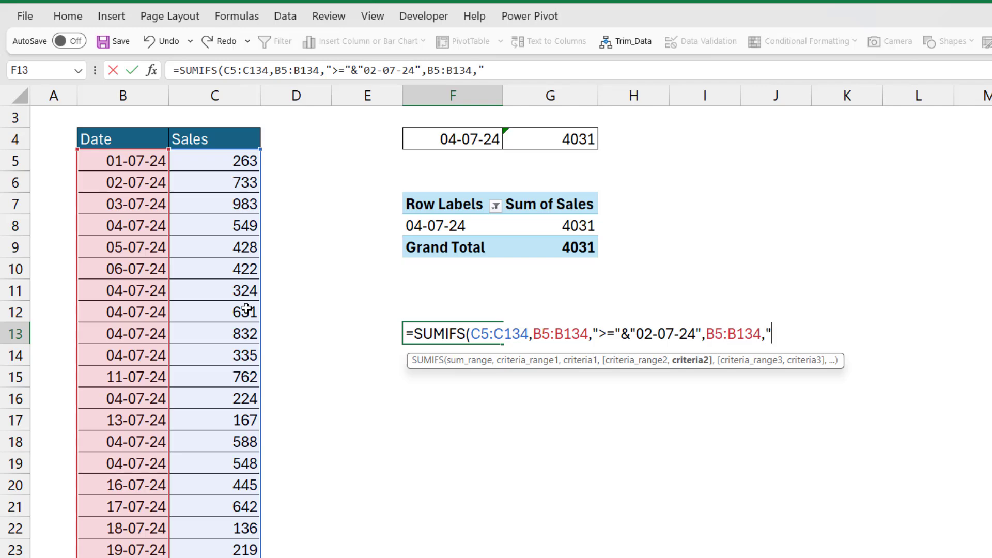
pyautogui.write('"<="&"16-07-')
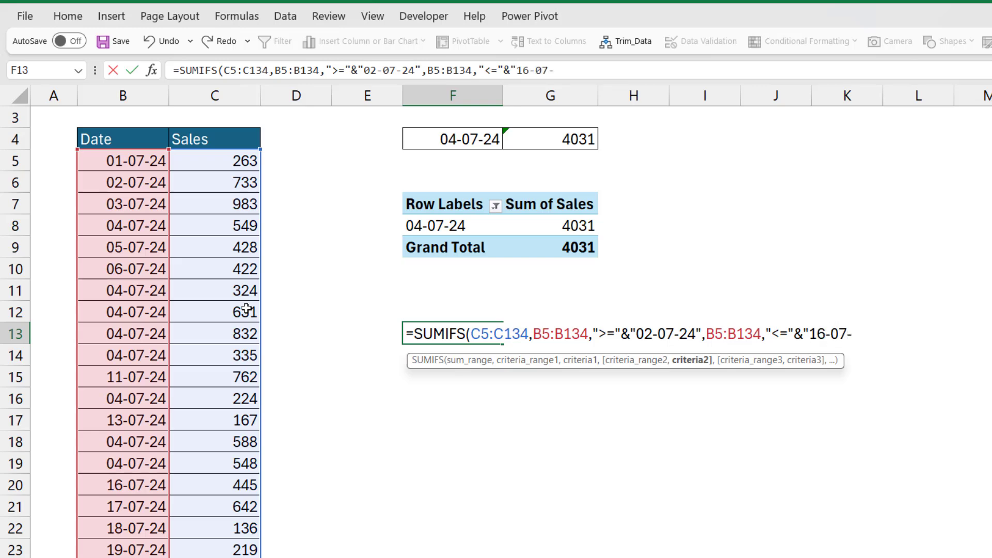
pyautogui.write('24')
pyautogui.write('"')
pyautogui.write('_')
pyautogui.write(')')
pyautogui.press('Return')
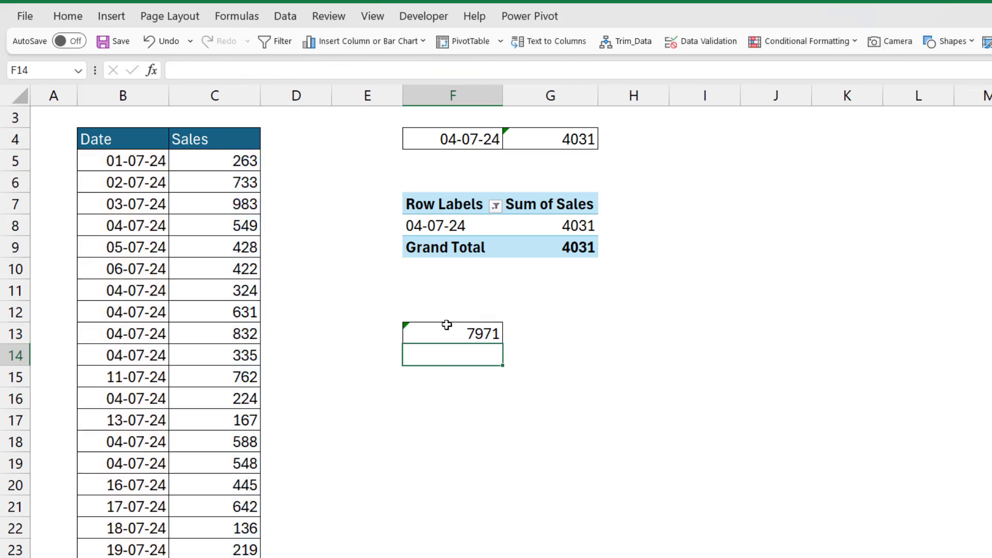